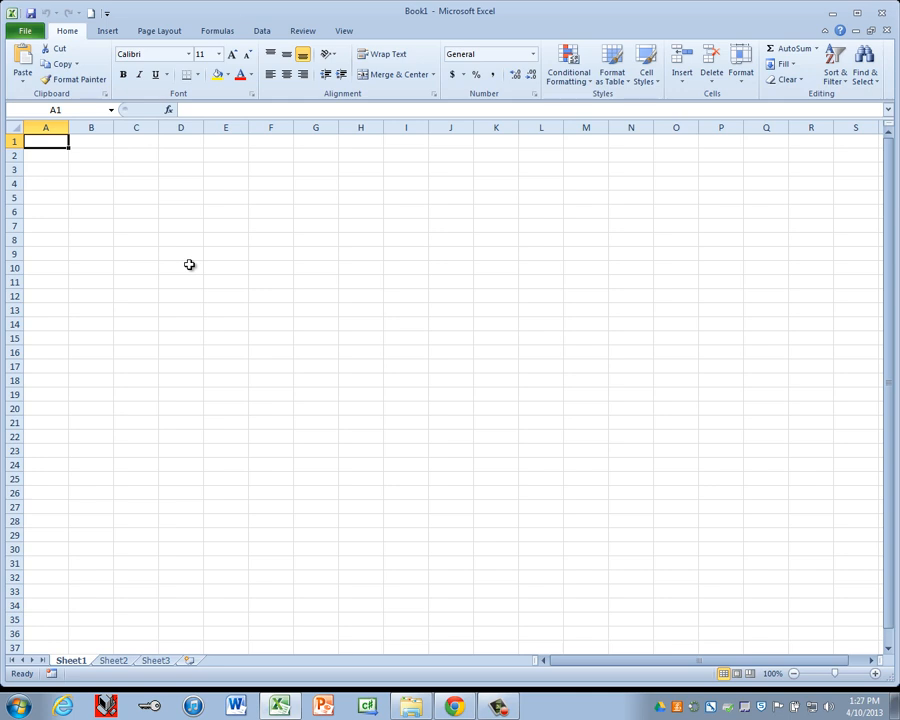
Enter the title "PRESIDENTIAL RECORDS" in cell A1 and the subtitle "Significant Trivia" in A2.
text(PRESI)
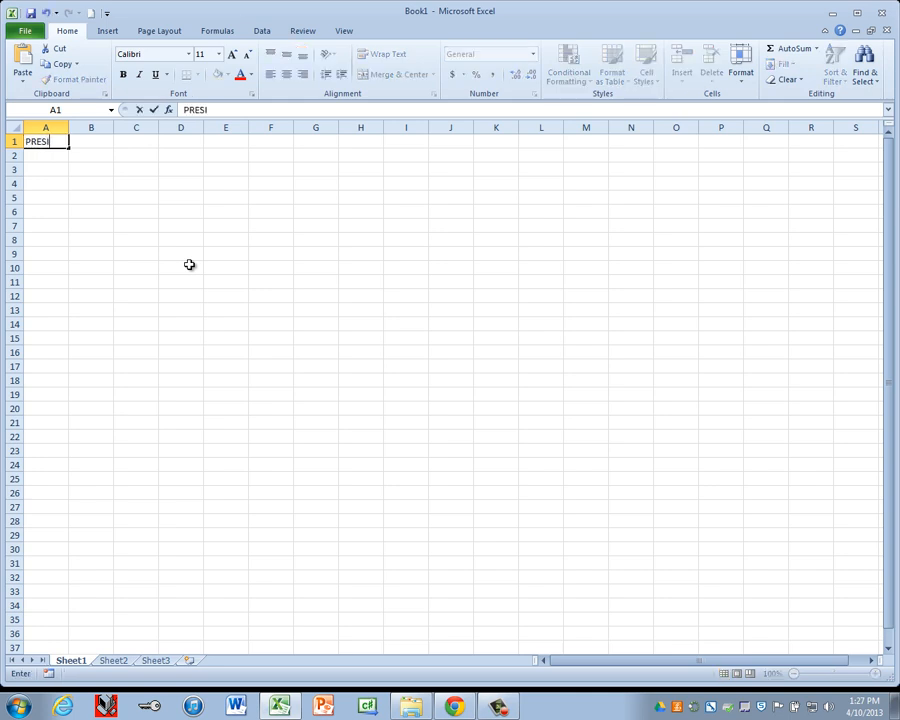
text(DENTIAL RE)
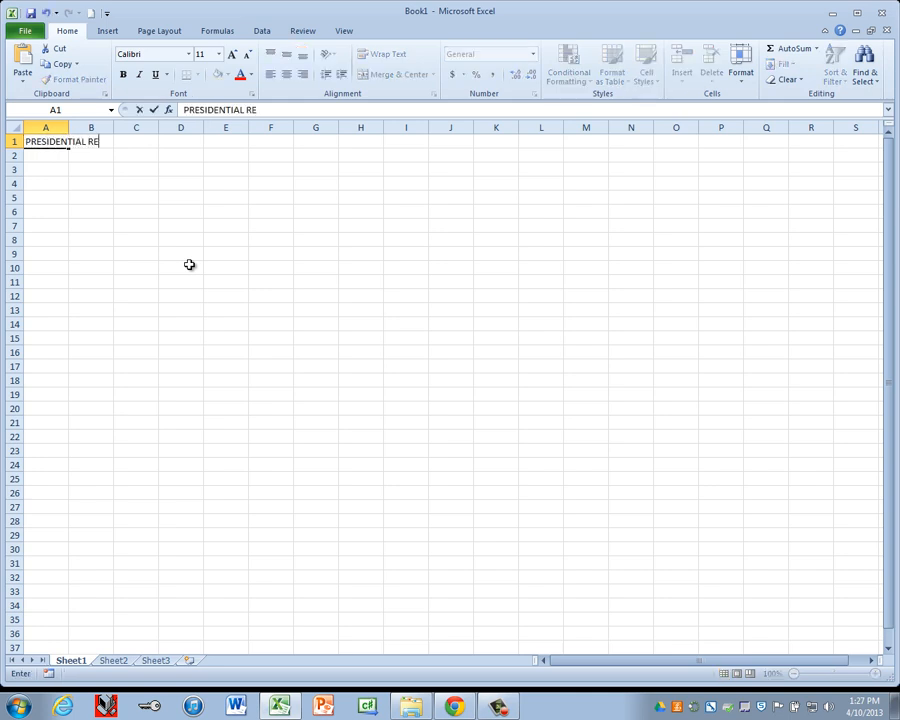
text(CORDS)
key(Return)
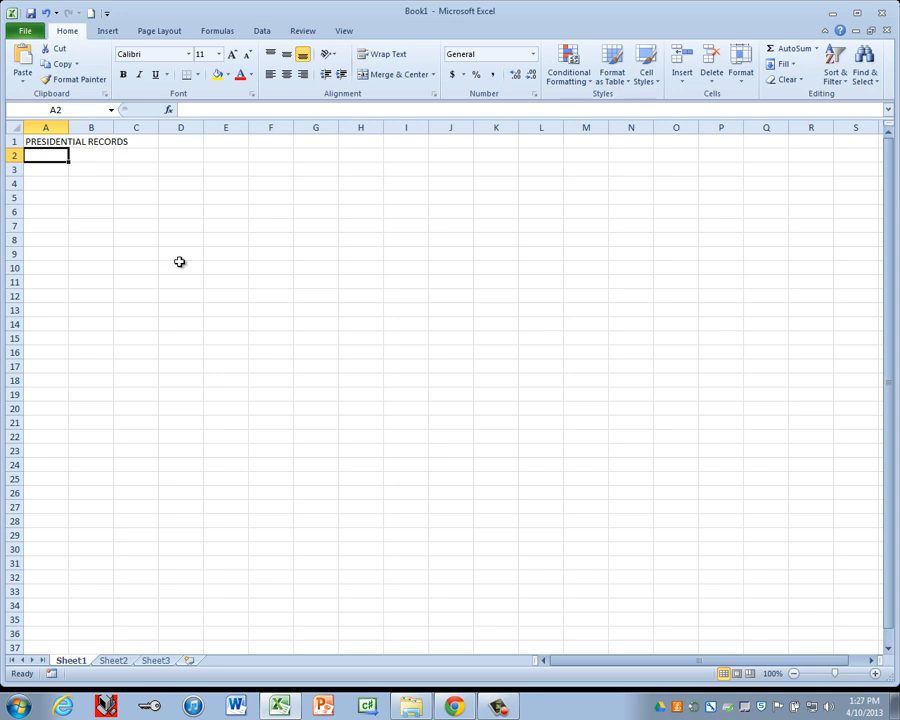
text(Signif)
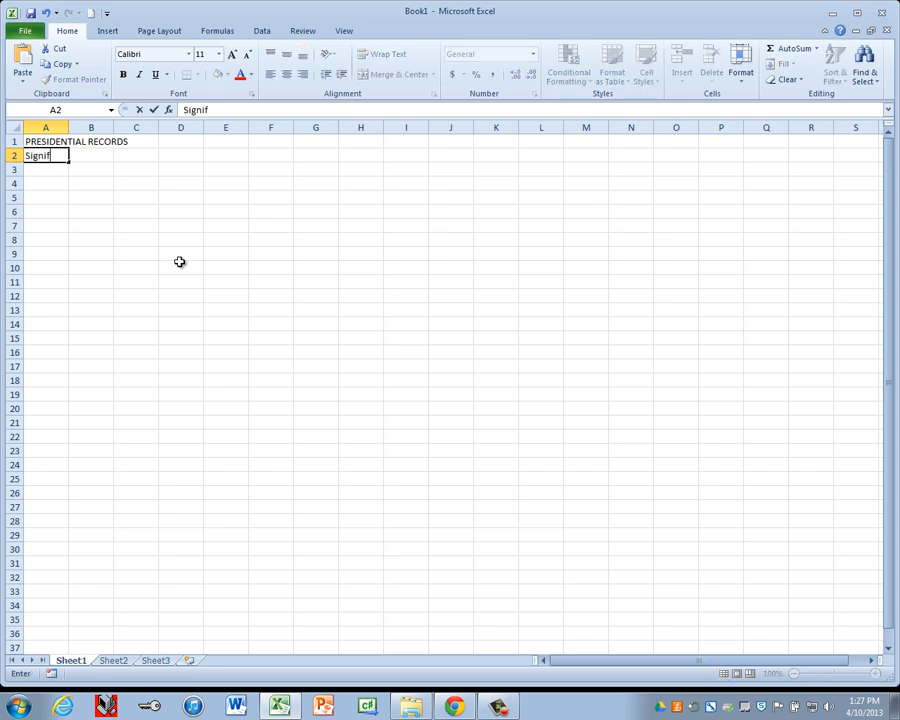
text(icant Trivia)
key(Return)
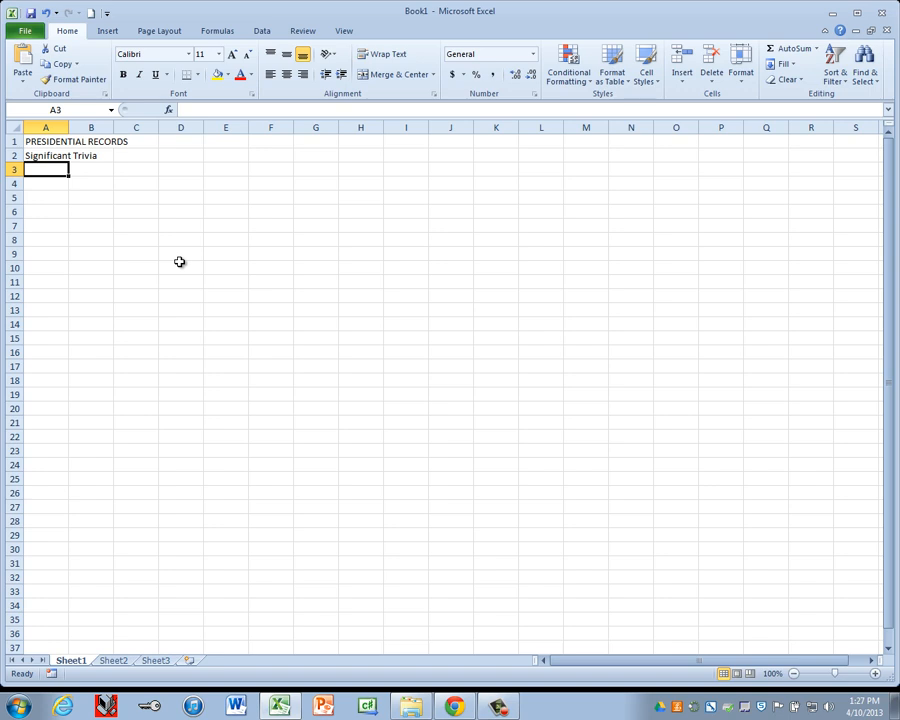
Leave row 3 blank and enter the column headings "Category", "Statistics" and "President" in cells A4 to C4.
key(Return)
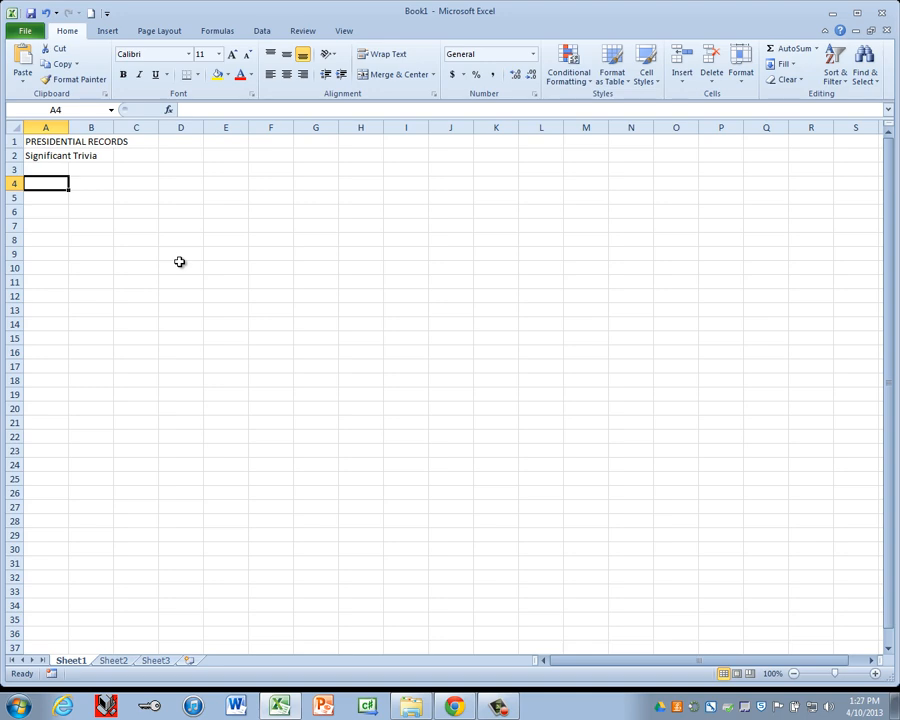
text(Category)
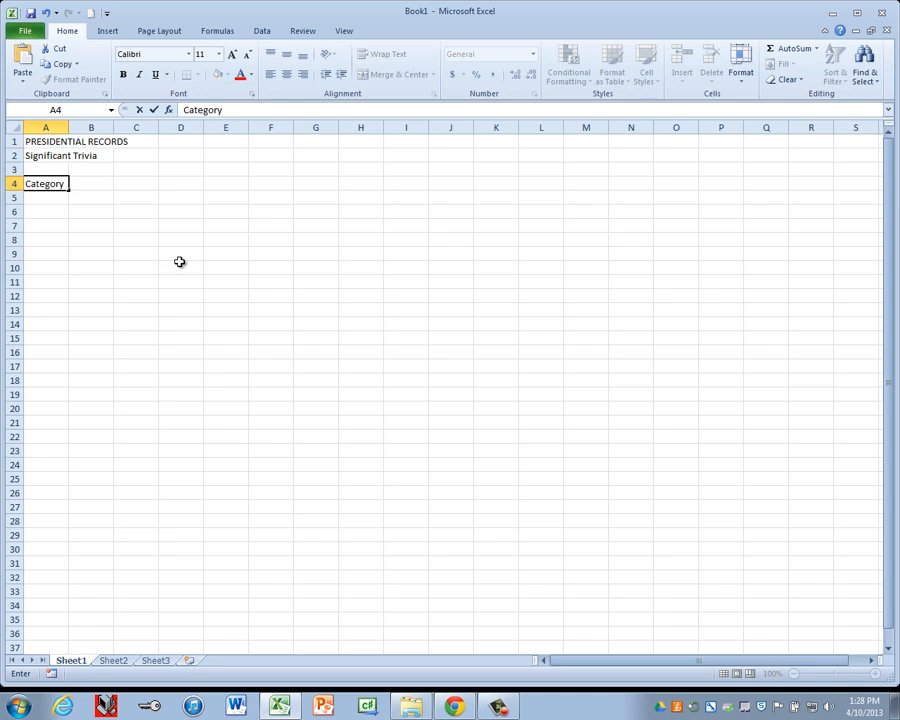
key(Tab)
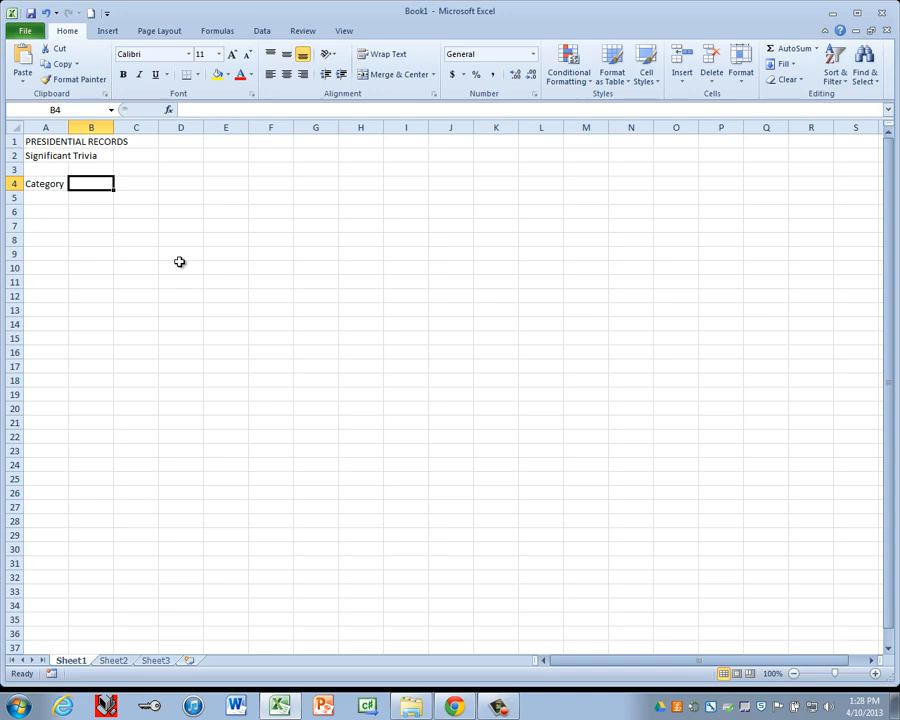
text(Statistics)
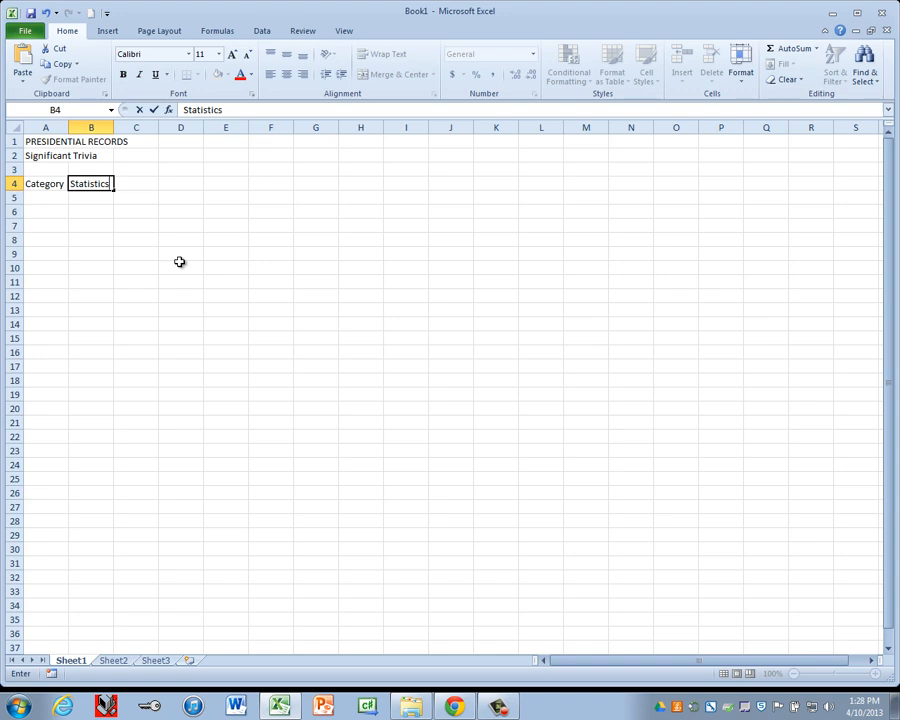
key(Tab)
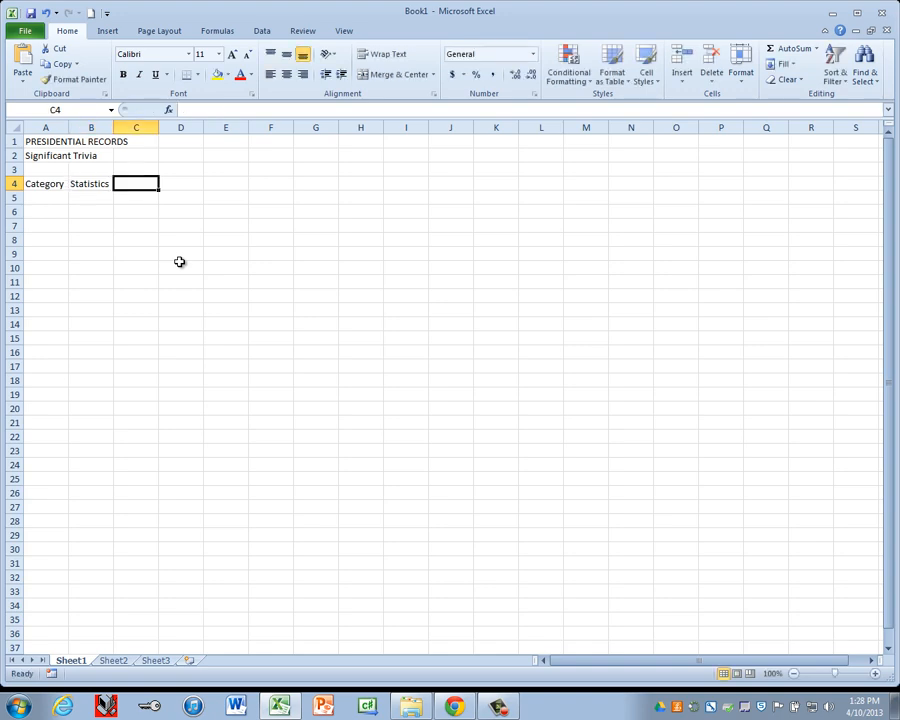
text(President)
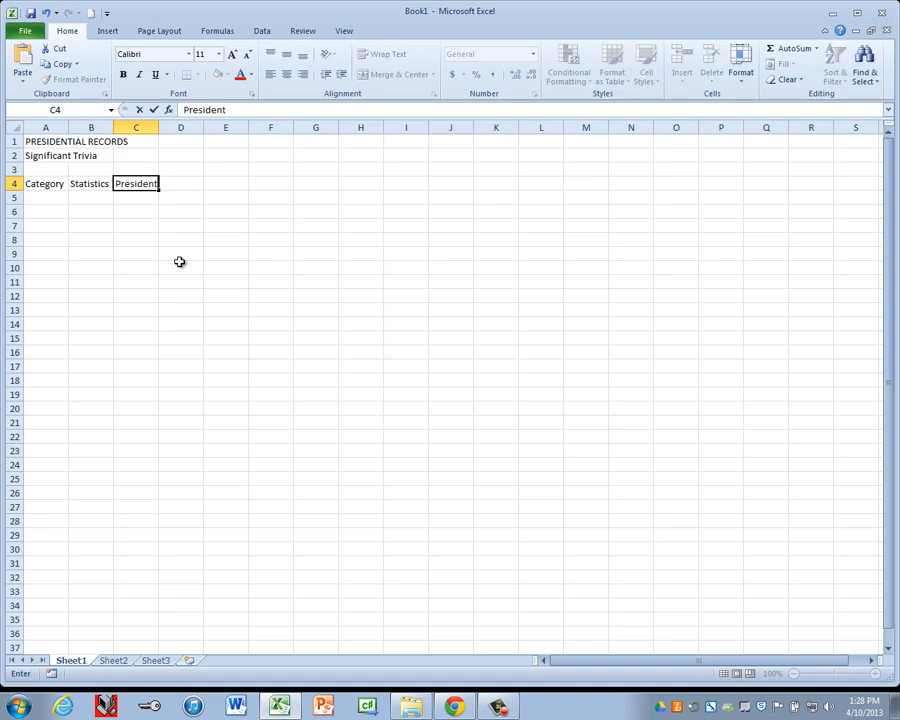
key(Return)
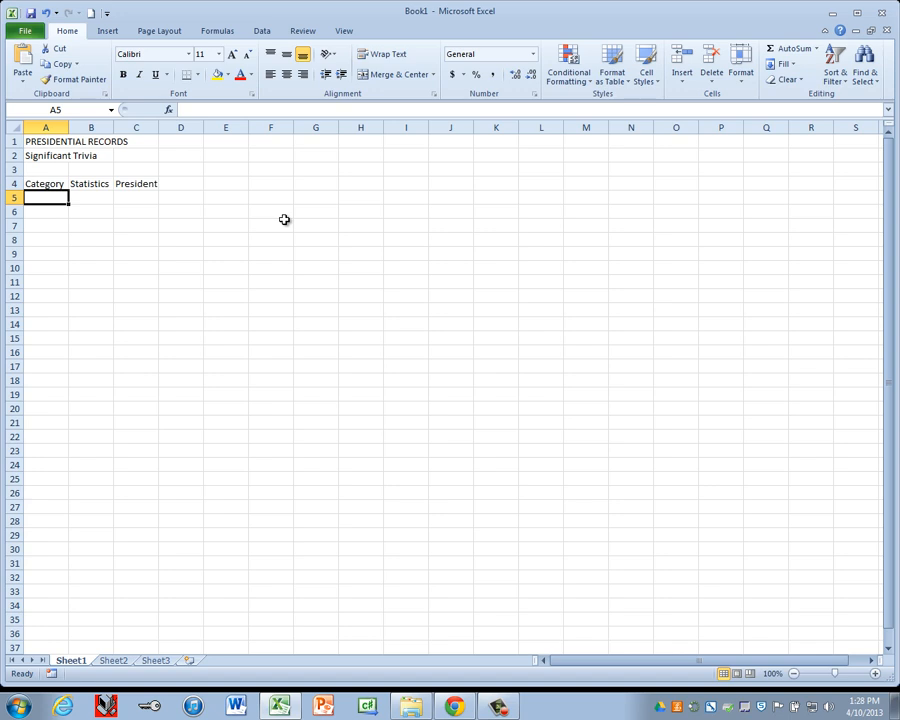
Enter the categories "Longest Term in Office", "Shortest Term in Office" and "Youngest to Assume Office" in cells A5 to A7.
text(Lon)
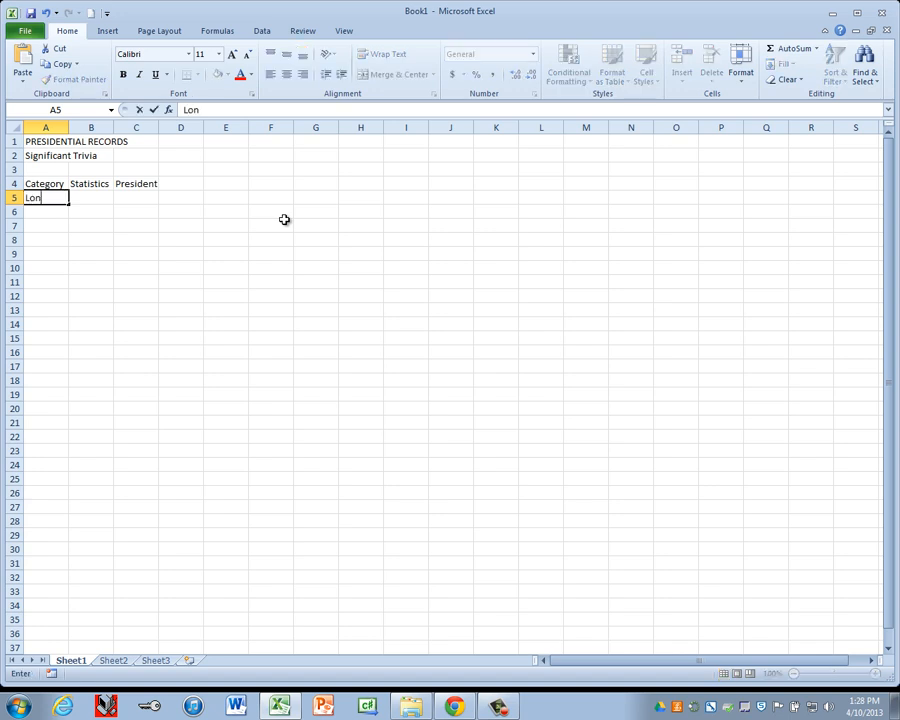
text(gest Term in Office)
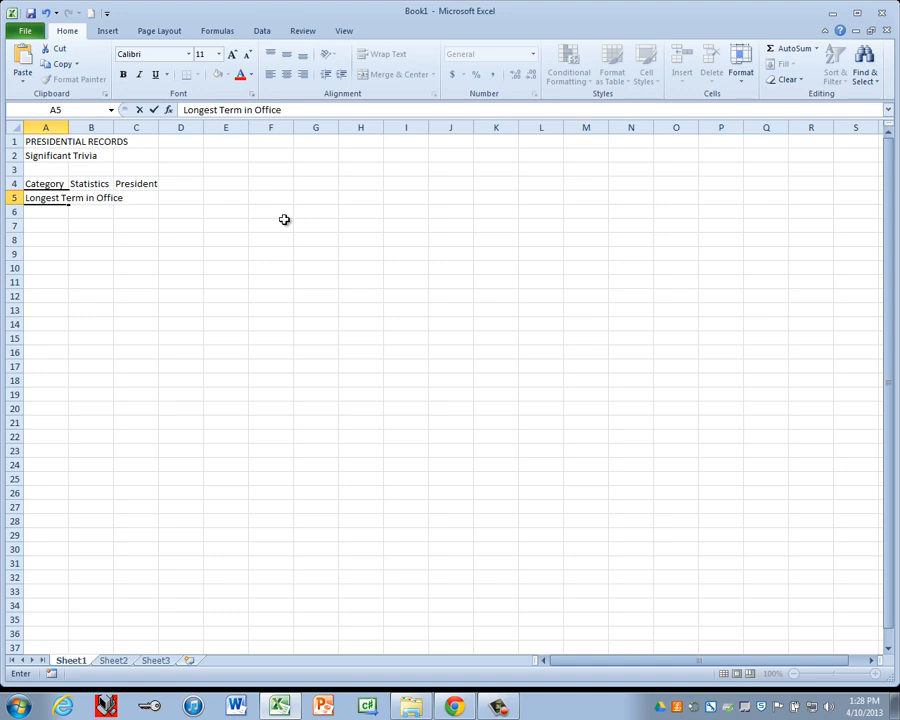
key(Return)
text(Shortes)
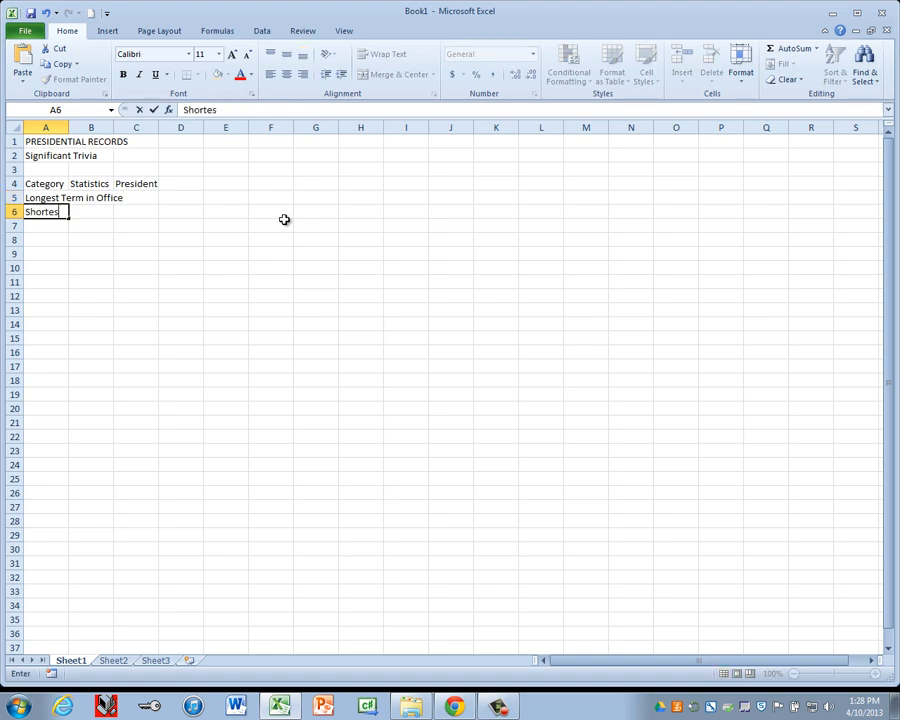
text(t Term in Office)
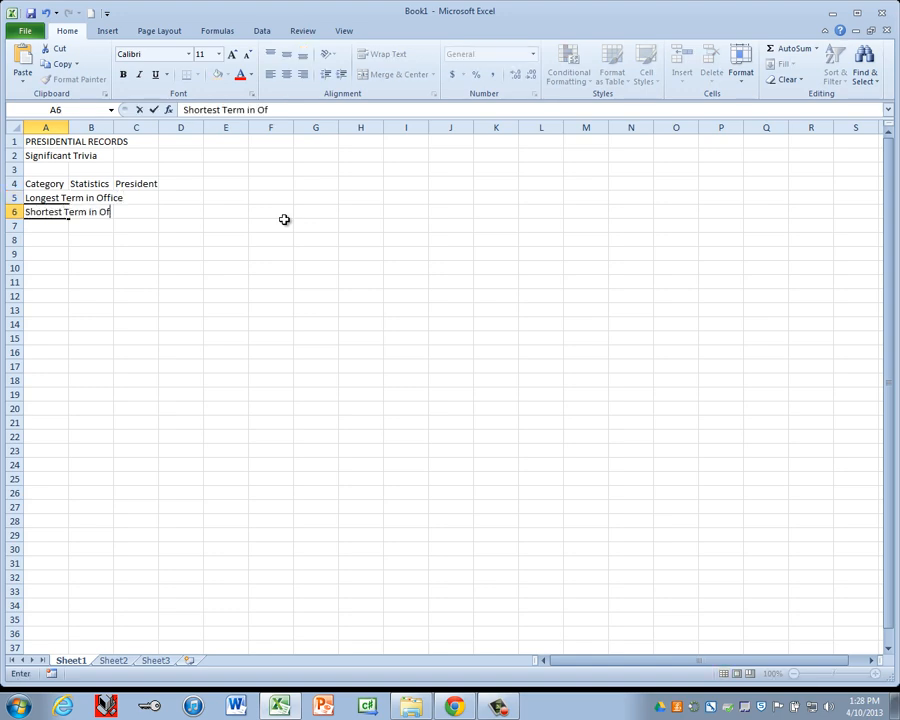
key(Return)
text(Youn)
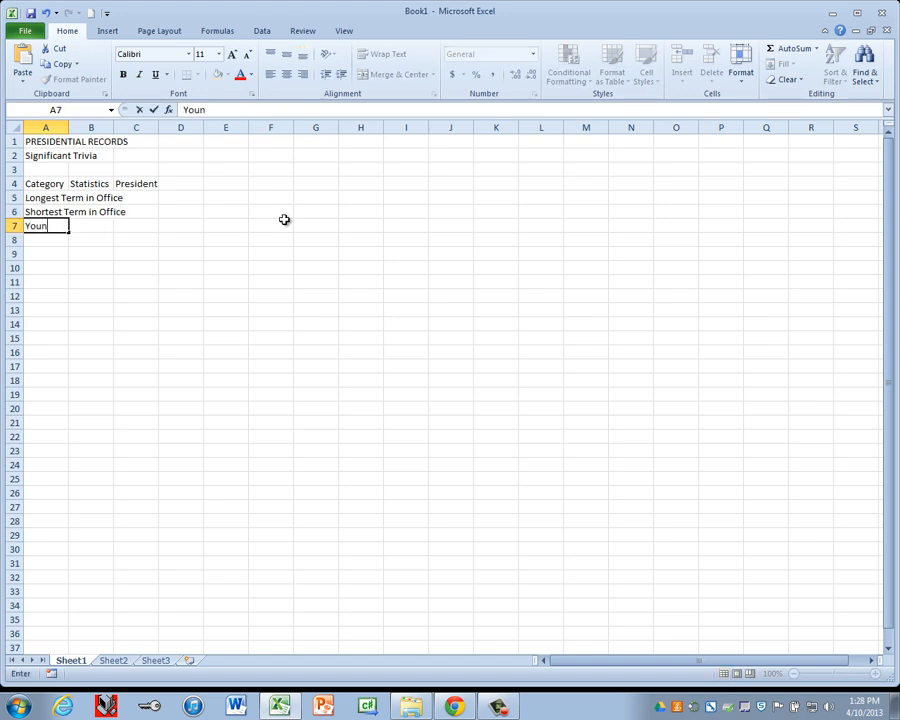
text(gest to Assu)
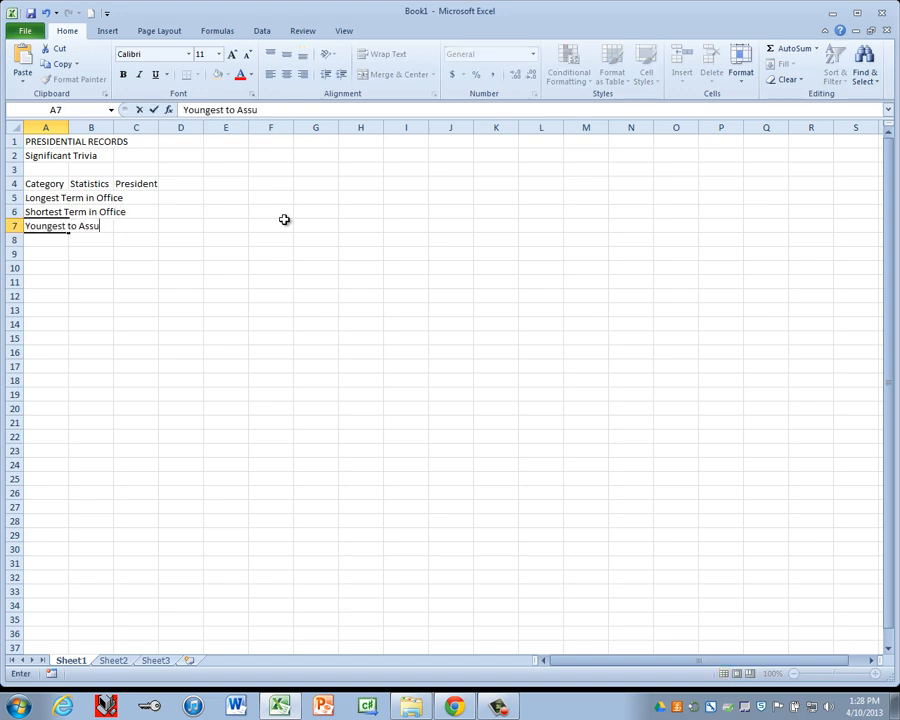
text(me Office)
key(Return)
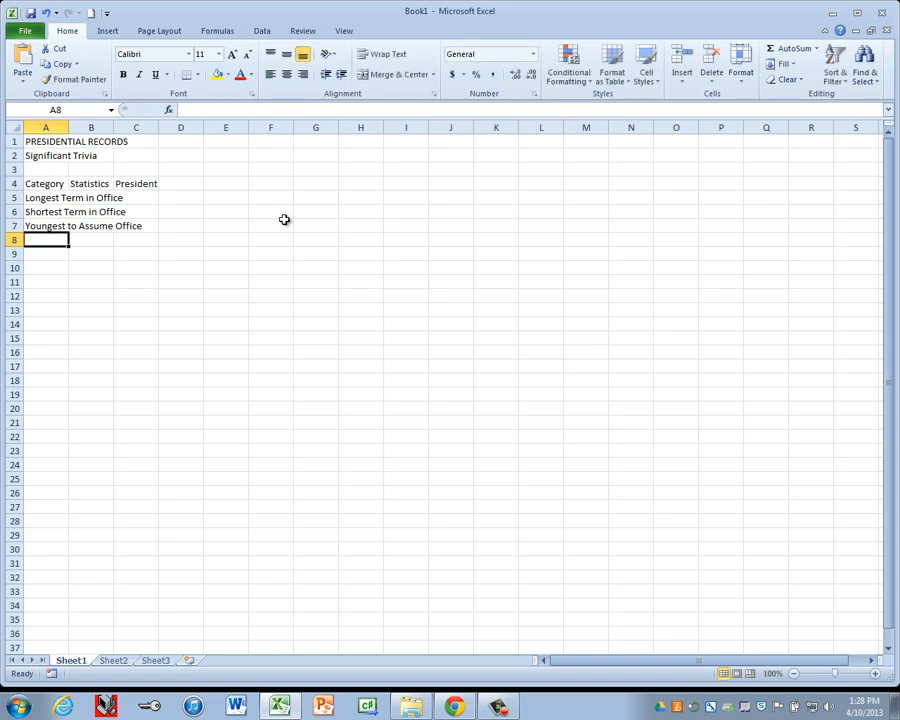
Enter "Youngest Elected", "Tallest" and "Shortest" in cells A8 to A10, rejecting the autocomplete suggestion in A10.
text(Youngest Elected)
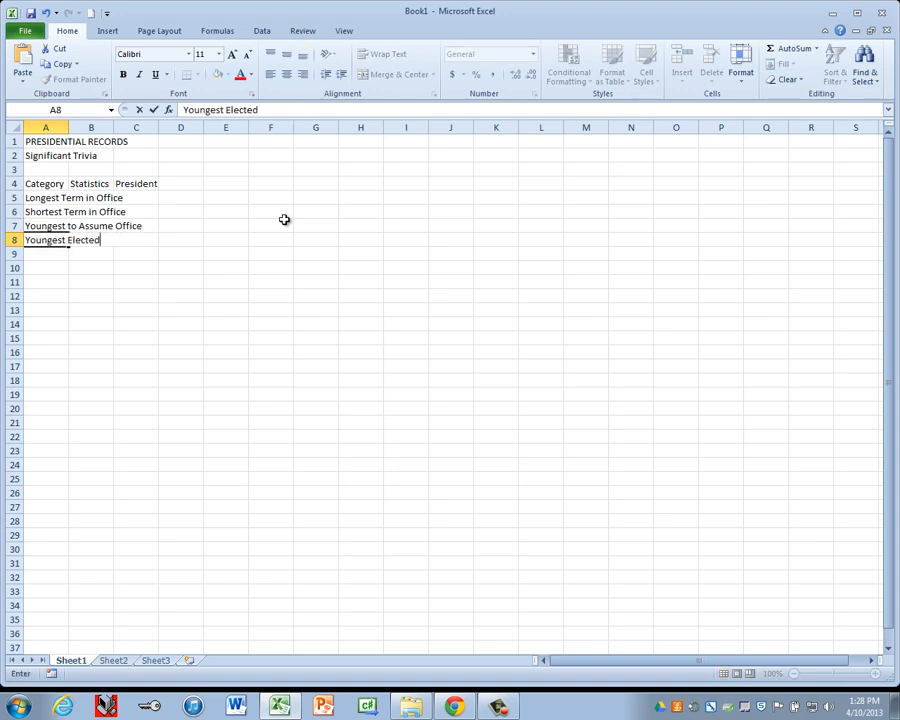
key(Return)
text(Tallest)
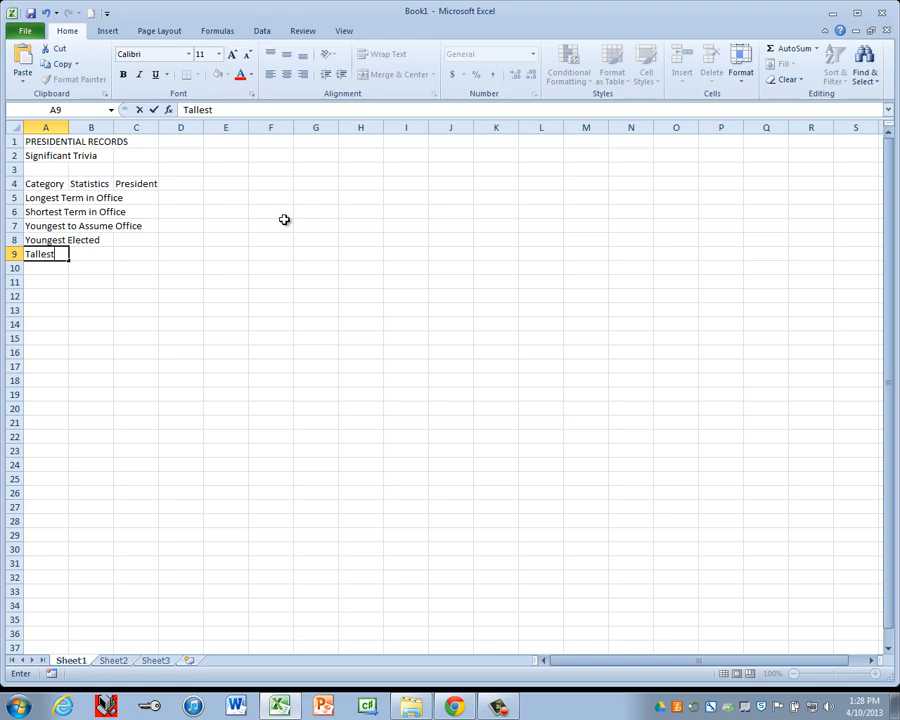
key(Return)
text(S)
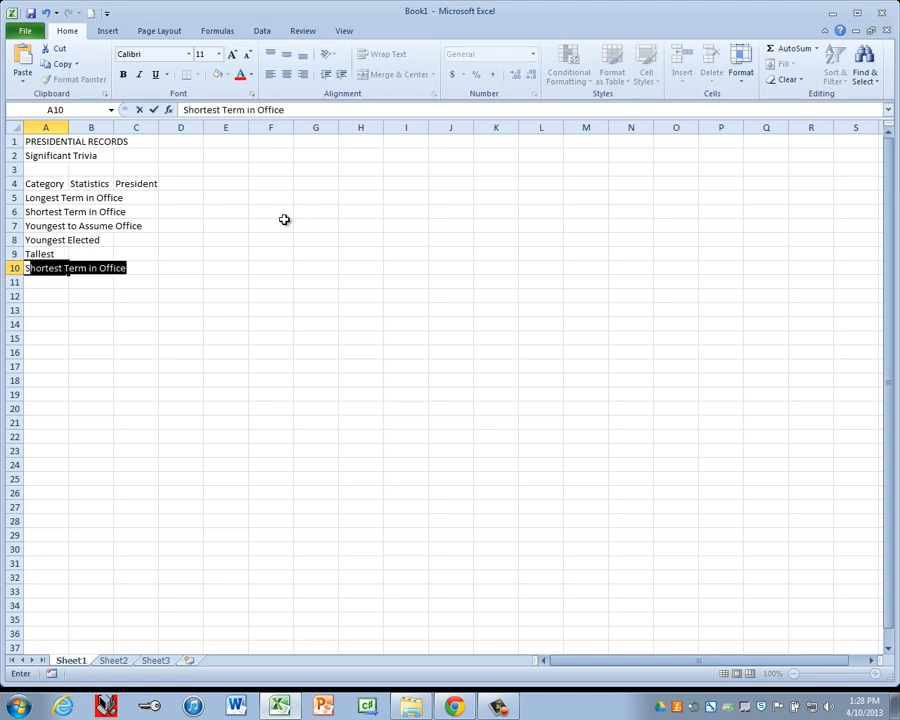
text(hortest)
key(Delete)
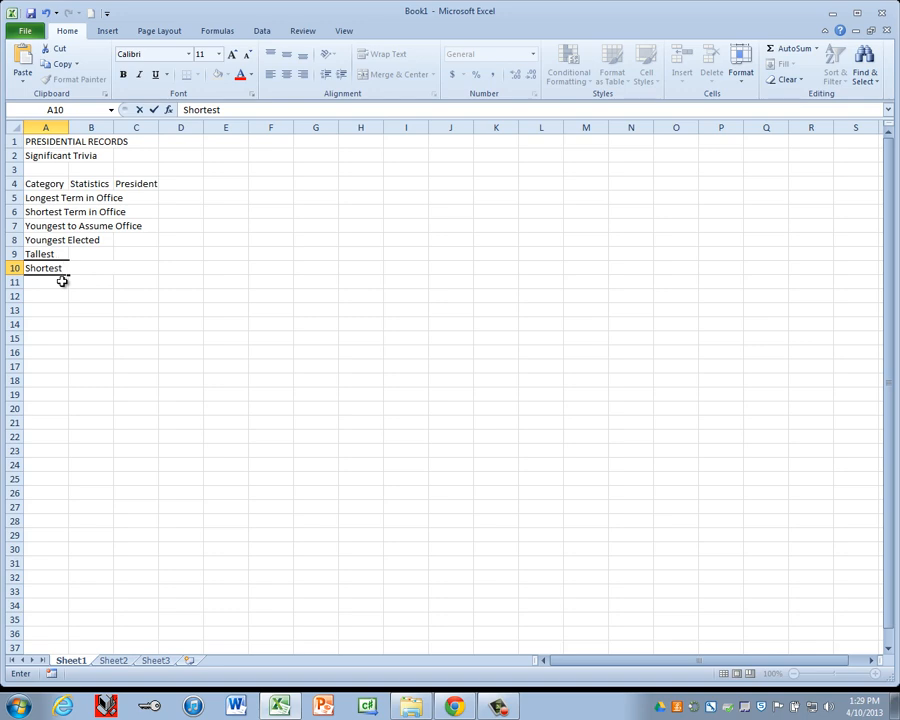
key(Return)
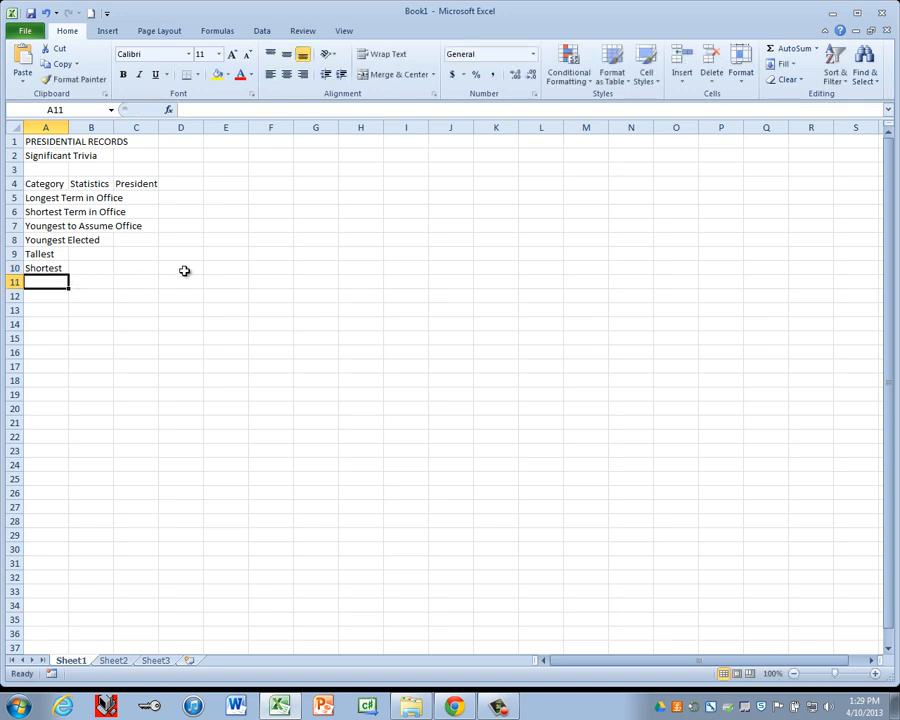
Enter the categories "Longest Lived" and "Shortest Lived" in cells A11 and A12.
text(Lon)
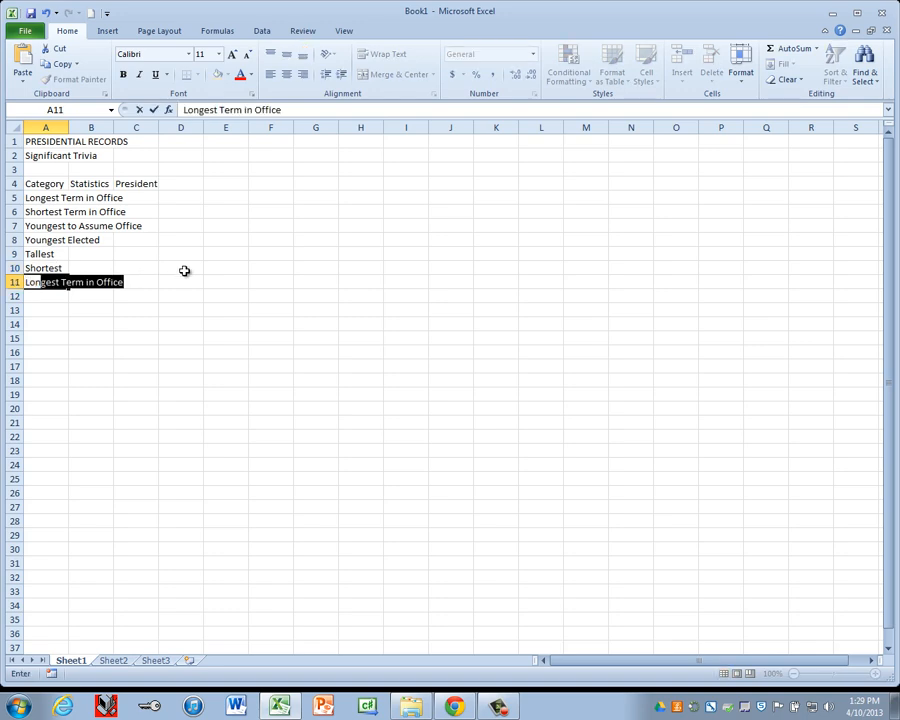
text(gest Lived)
key(Return)
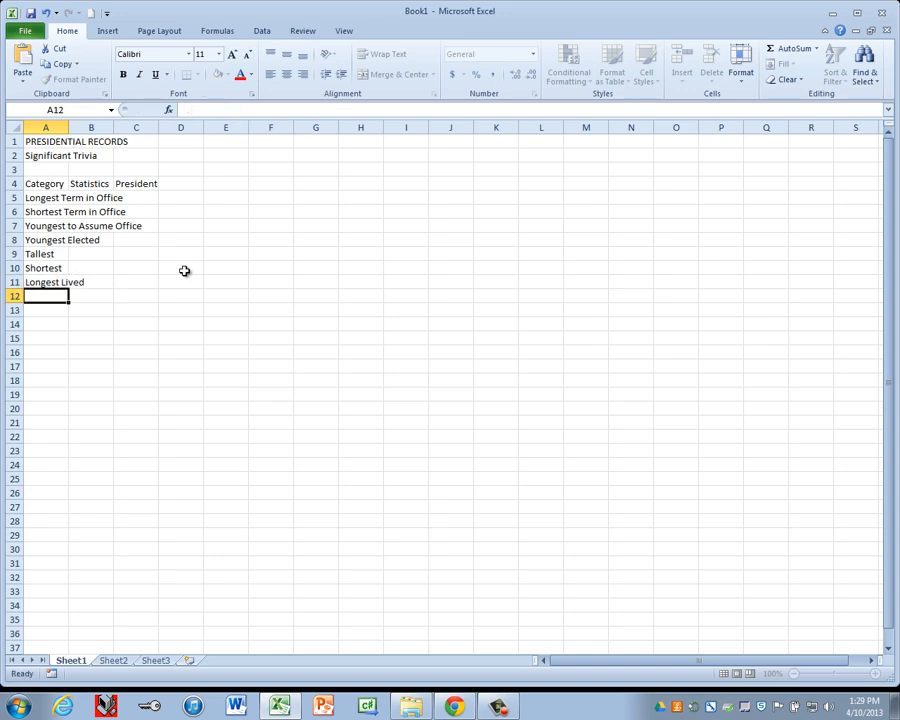
text(Shortest Lived)
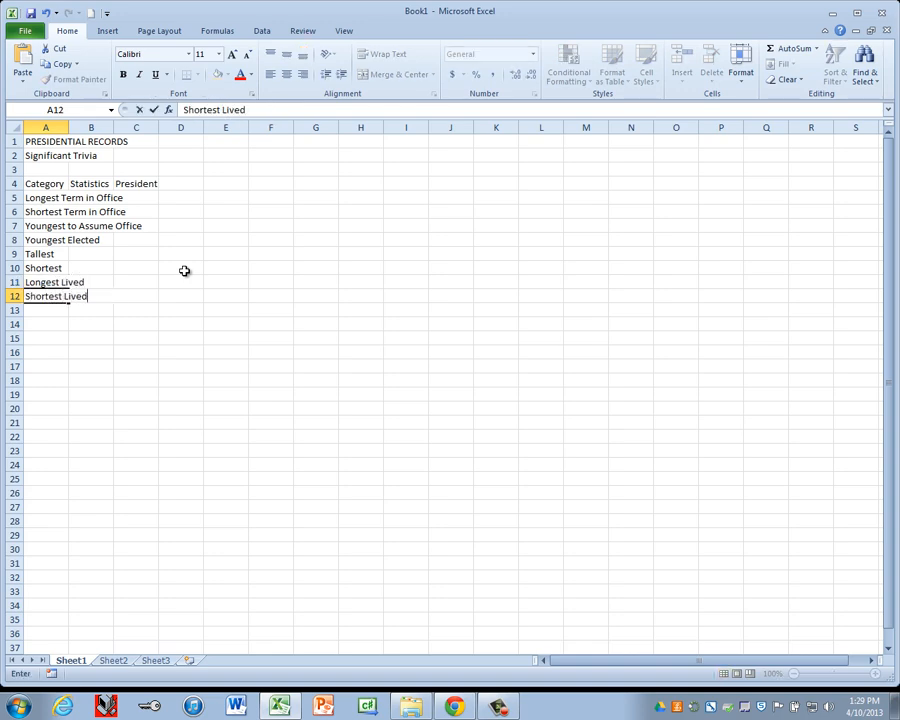
key(Return)
Enter "Longest Life After Presidency", "Shortest Life After Presidency" and "Heaviest" in cells A13 to A15.
text(Longe)
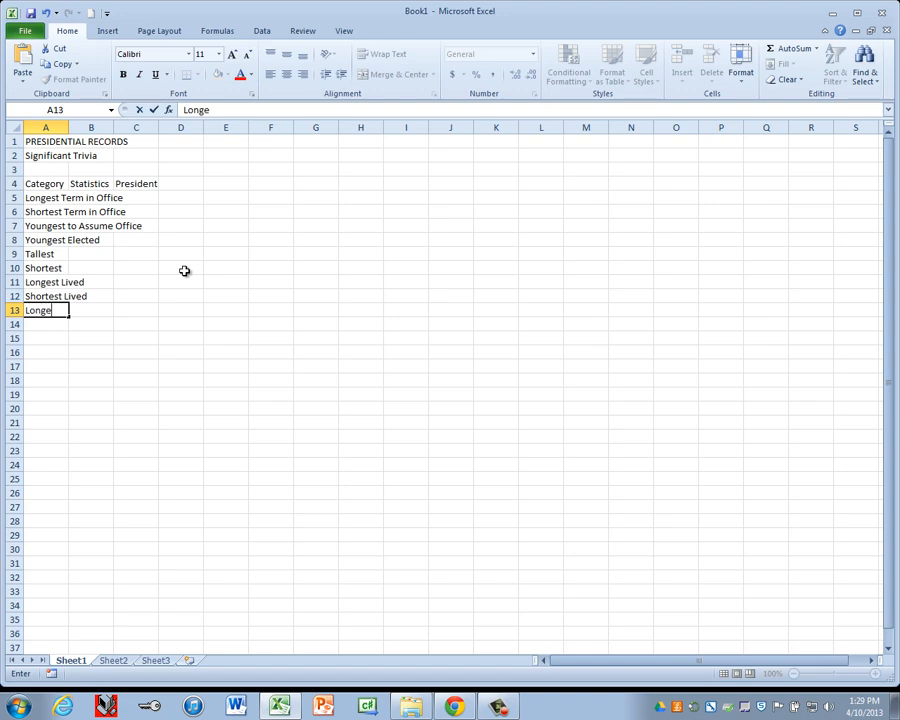
text(st Life After Presidency)
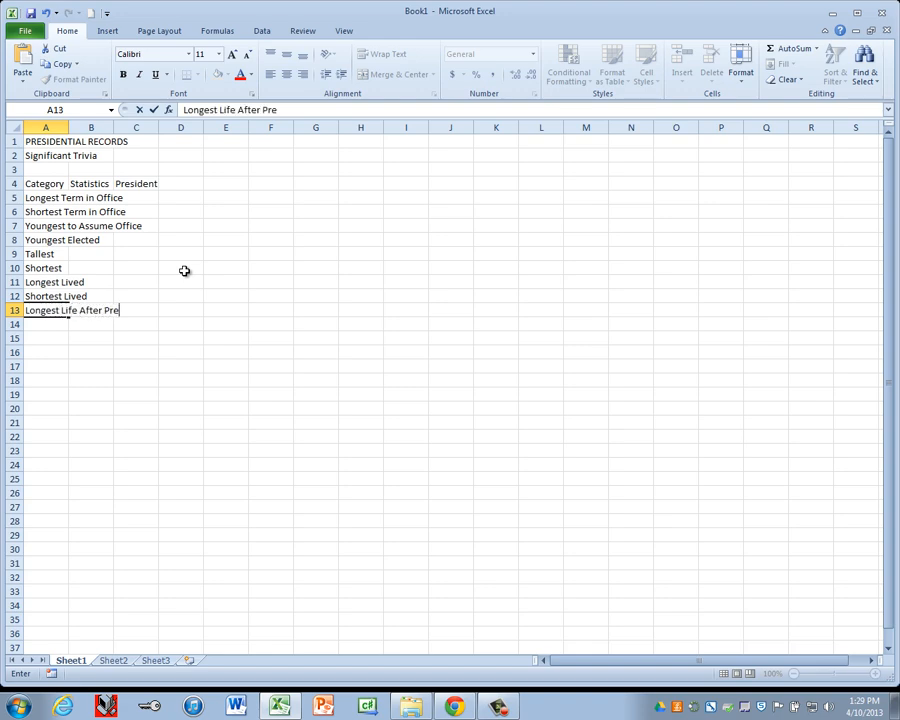
key(Return)
text(S)
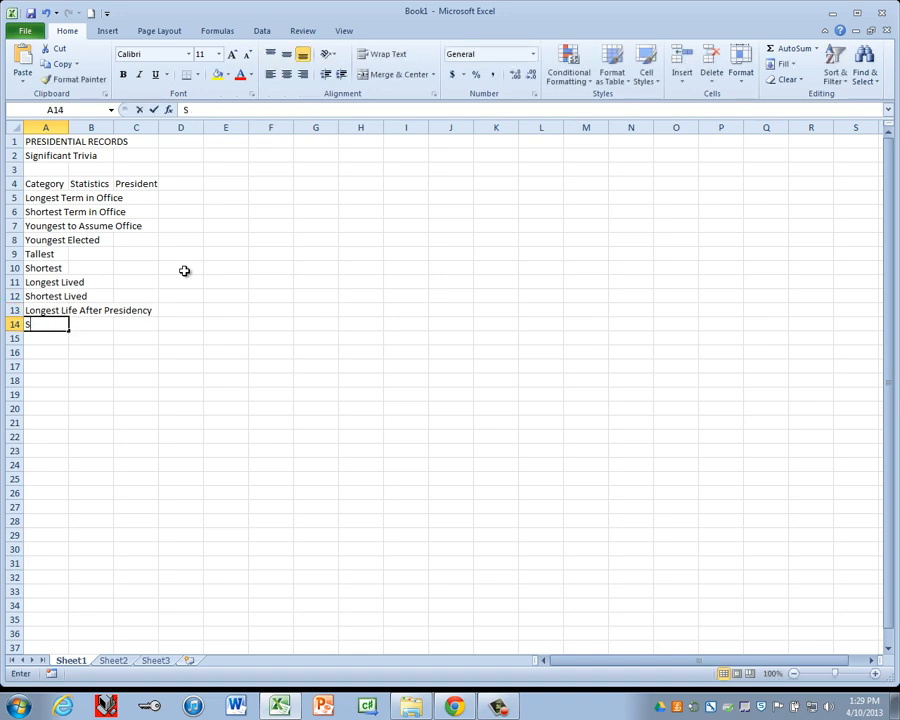
text(hortest Life )
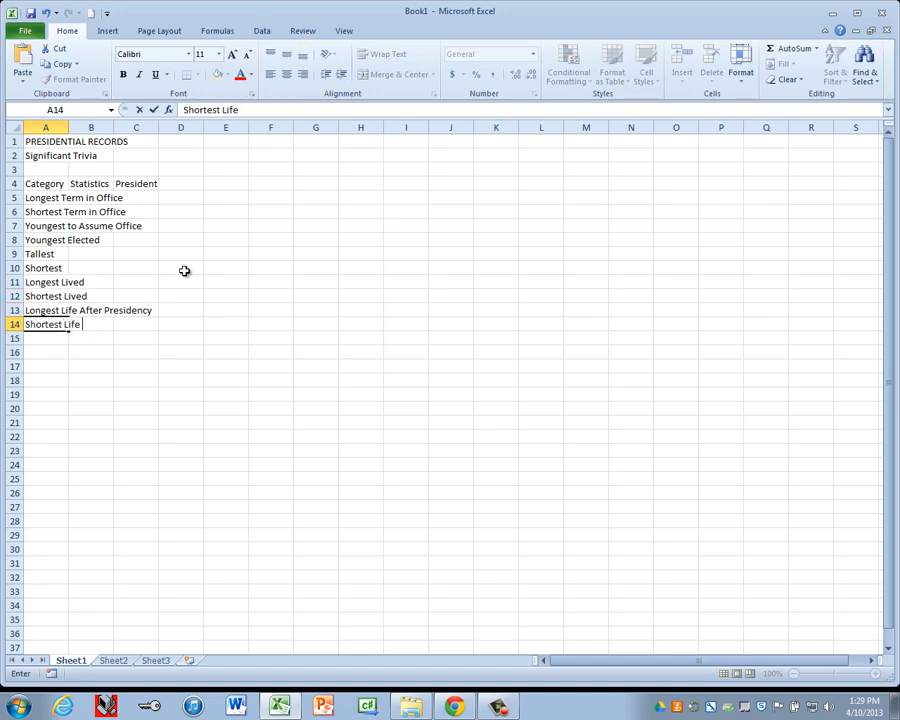
text(After Presidency)
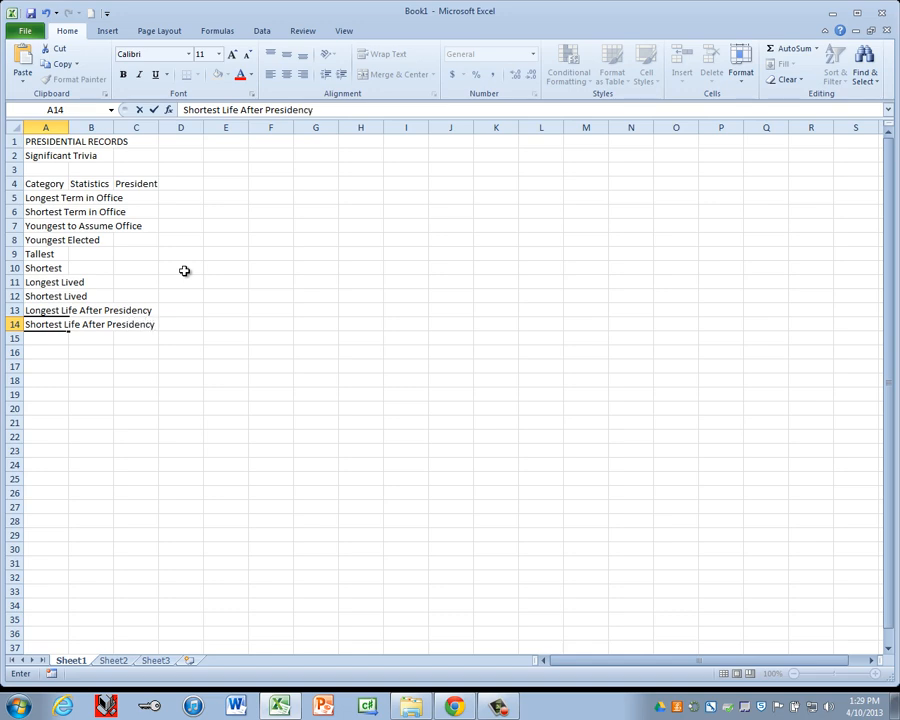
key(Return)
text(Heaviest)
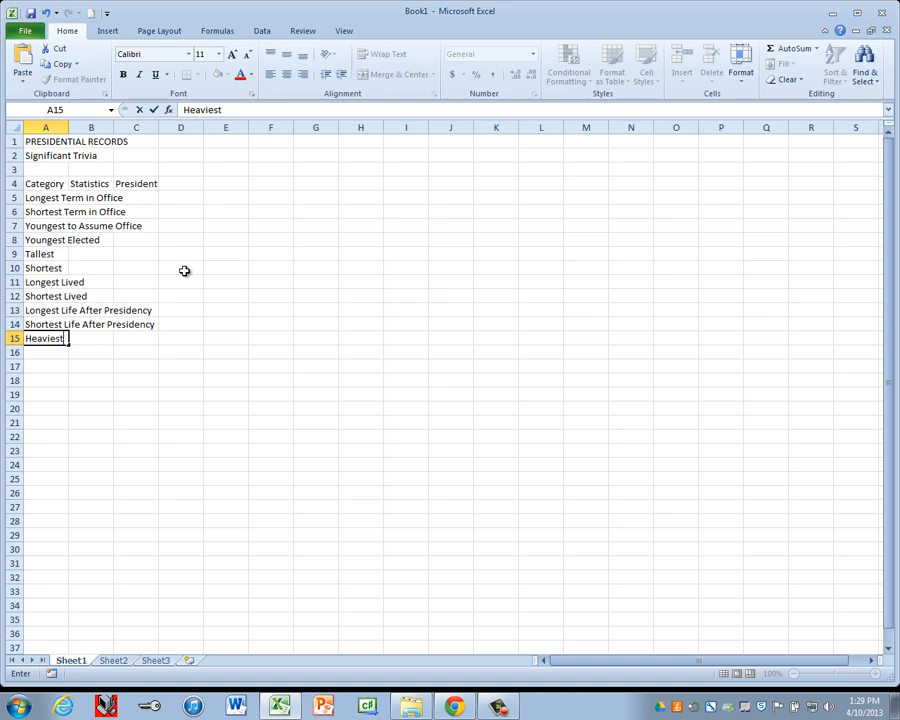
key(Return)
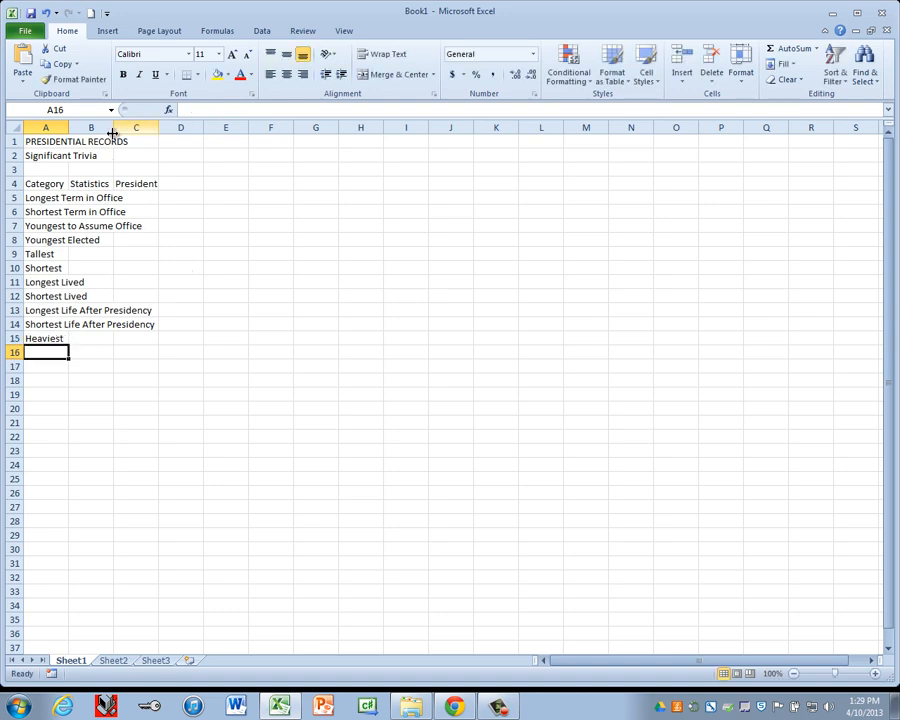
Widen column A until the longest category label fits inside it.
mouse_move(69, 127)
mouse_down()
mouse_move(155, 127)
mouse_move(70, 134)
mouse_up()
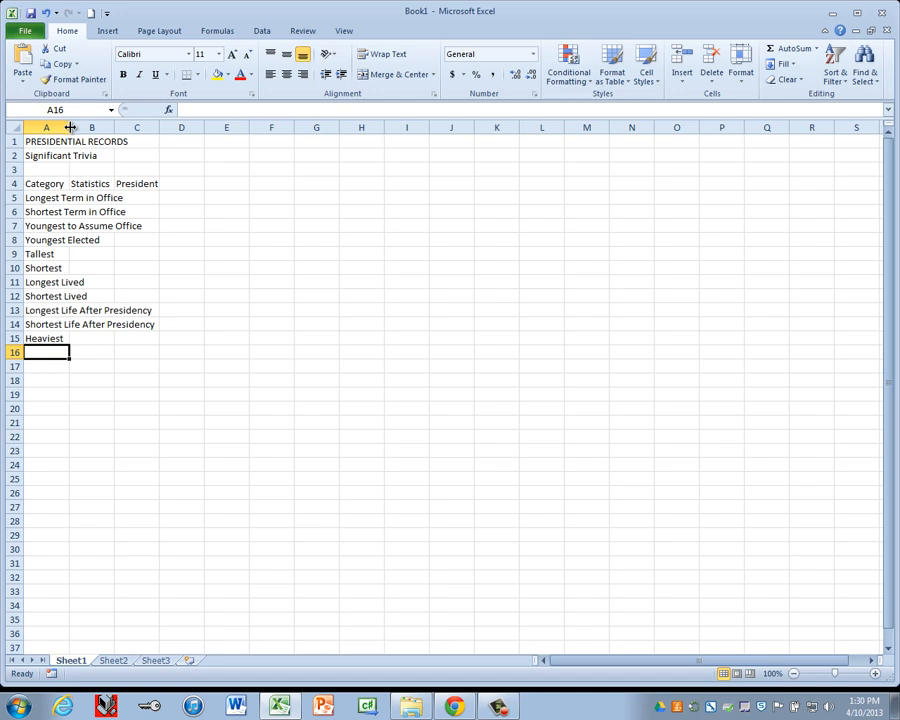
drag(70, 127, 167, 128)
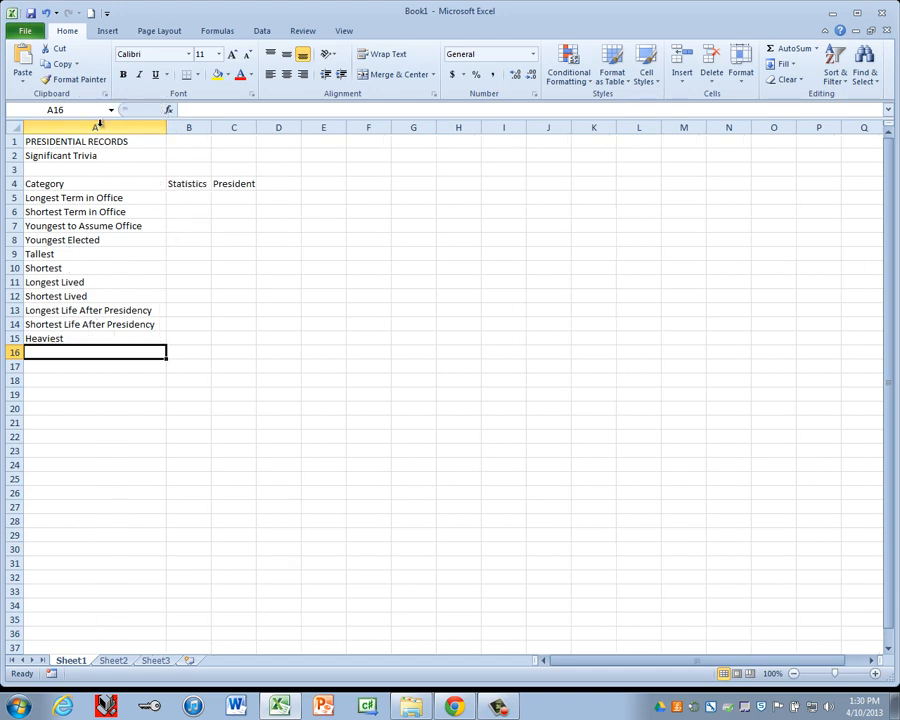
Enter the statistics "12 years 39 days" and "32 days" in cells B5 and B6.
click(195, 197)
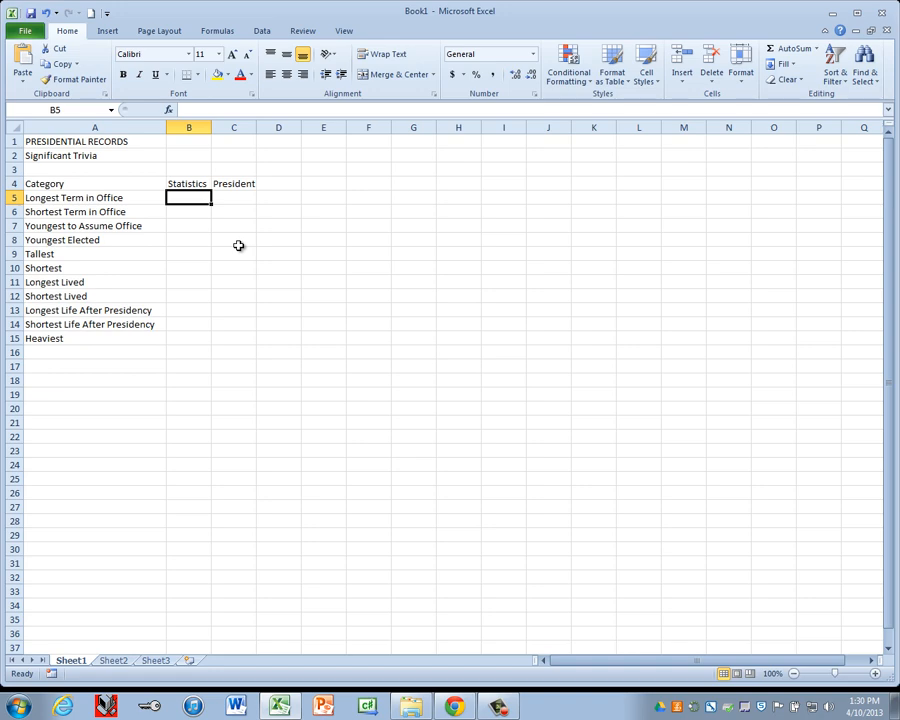
text(12)
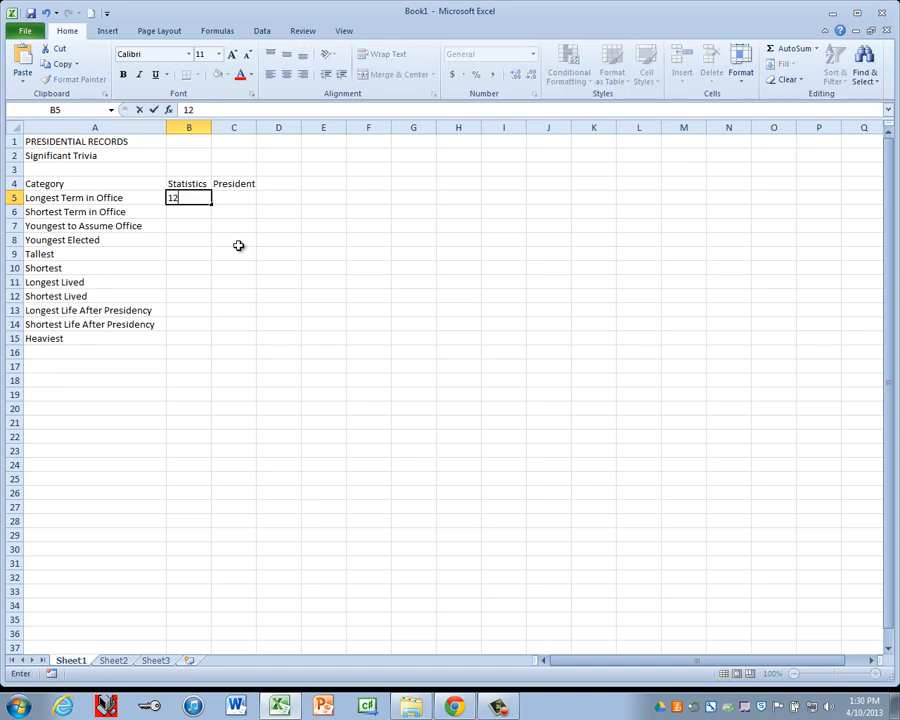
text( years 39 days)
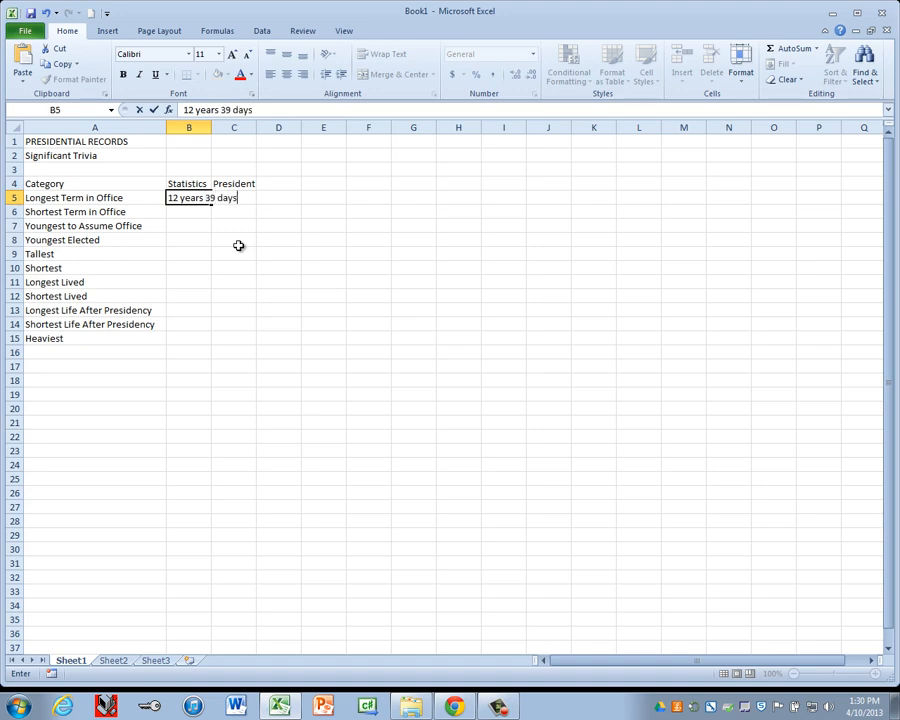
key(Return)
text(32 days)
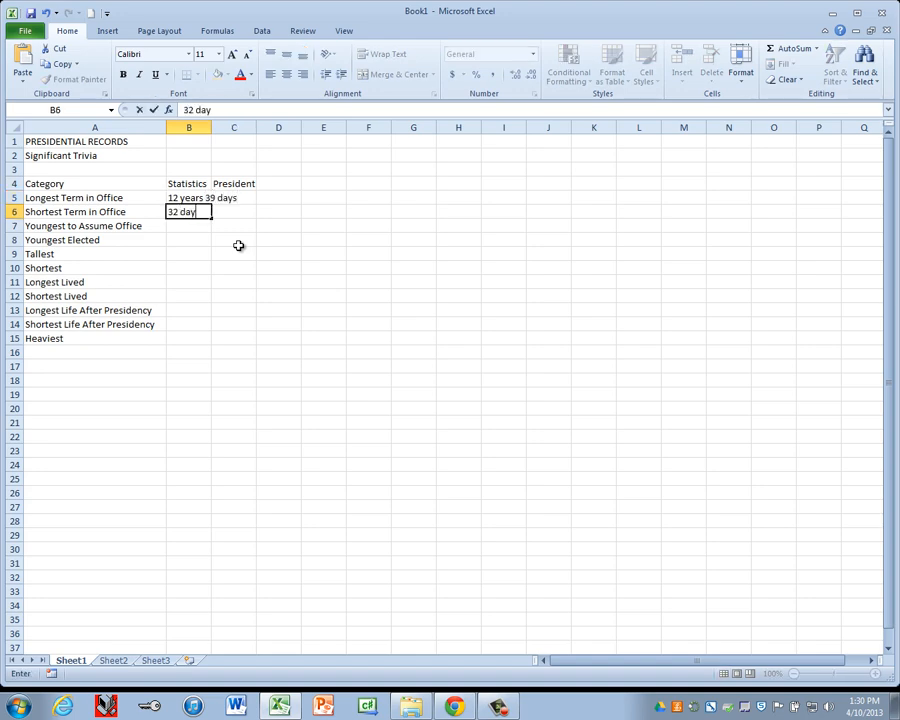
key(Return)
Enter the statistics "42 years 10 months" and "43 years 236 days" in cells B7 and B8.
text(42 year)
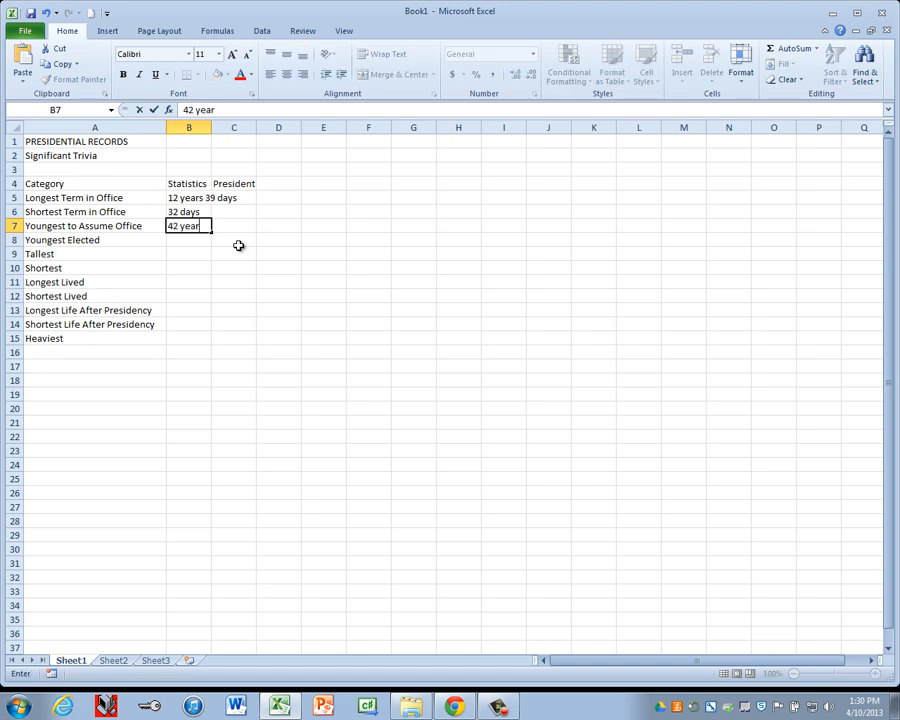
text(s 10 months)
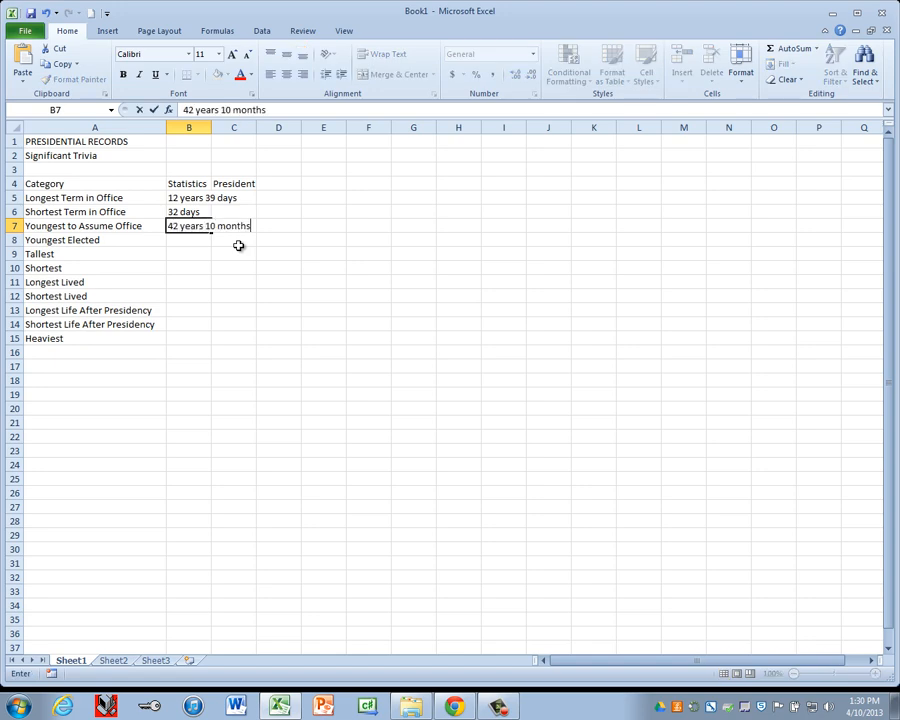
key(Return)
text(43 y)
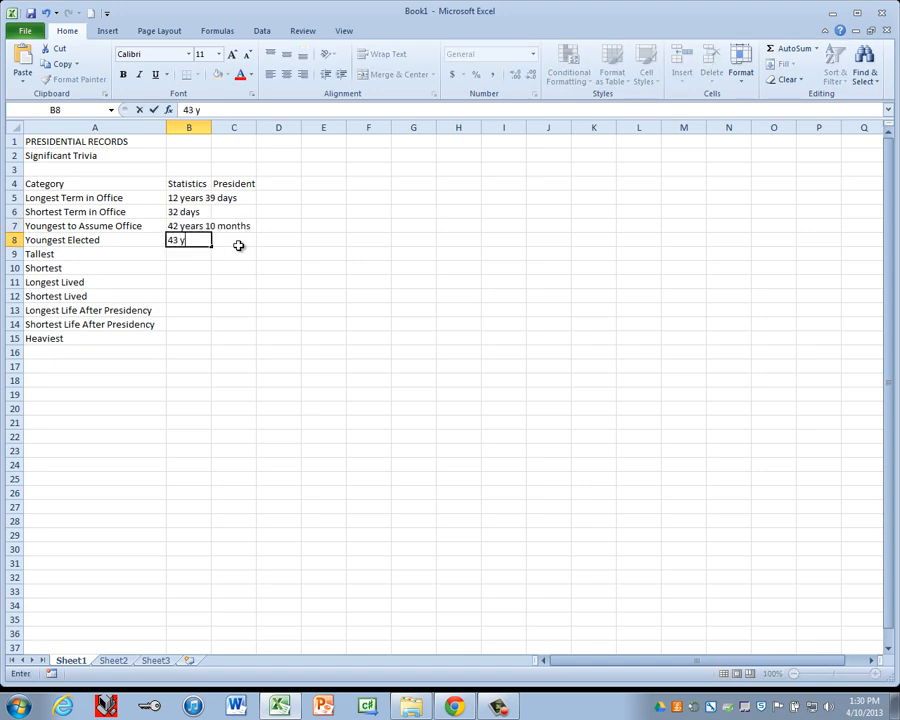
text(ears 236 days)
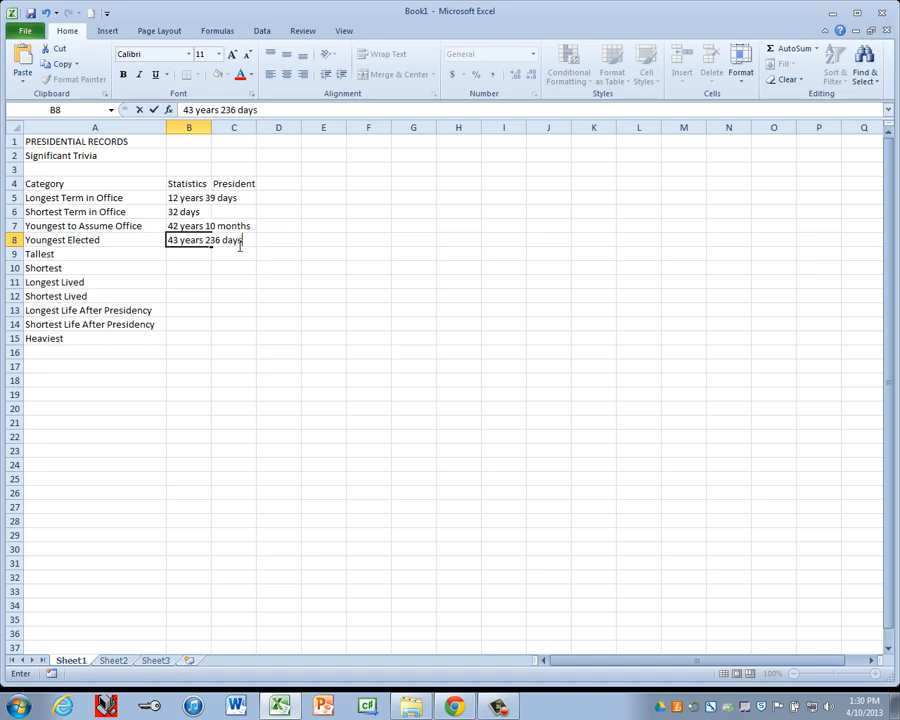
key(Return)
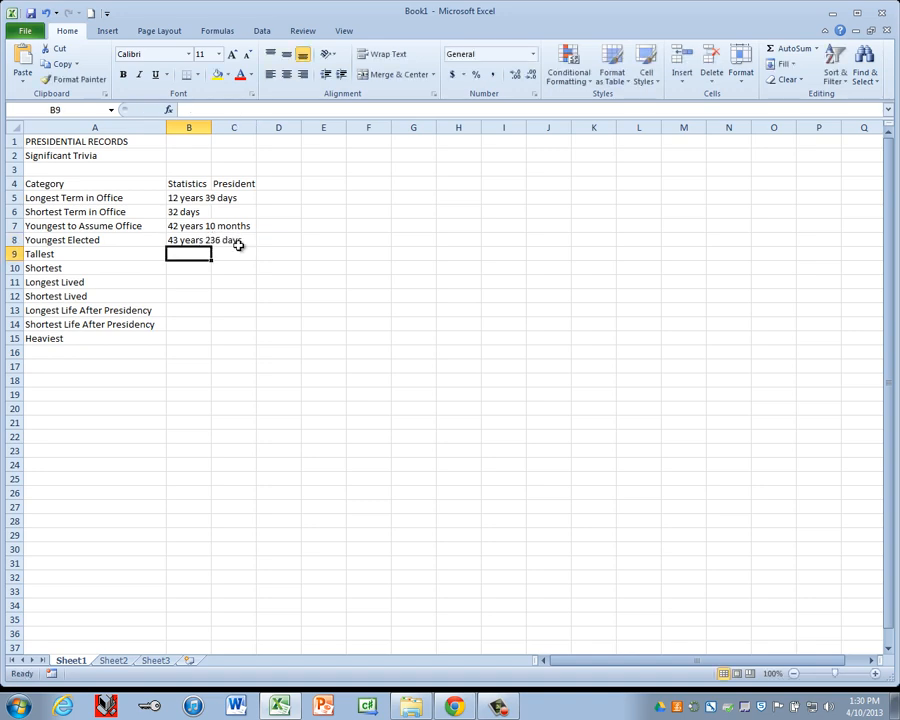
Enter the heights "6 feet 4 inches" and "5 feet 4 inches" in cells B9 and B10.
text(6 feet)
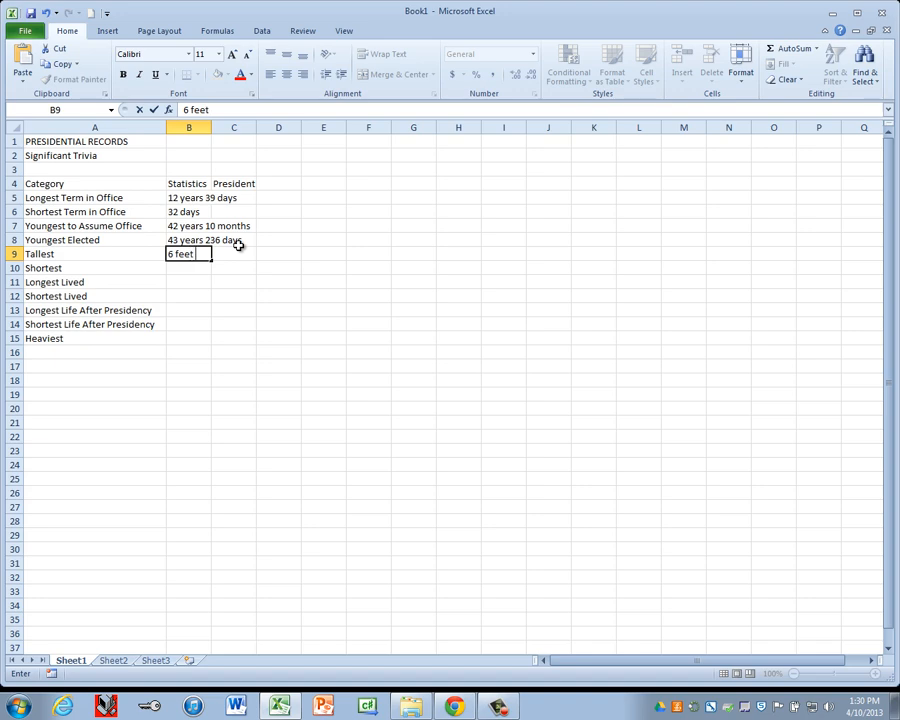
text( 4 inches)
key(Return)
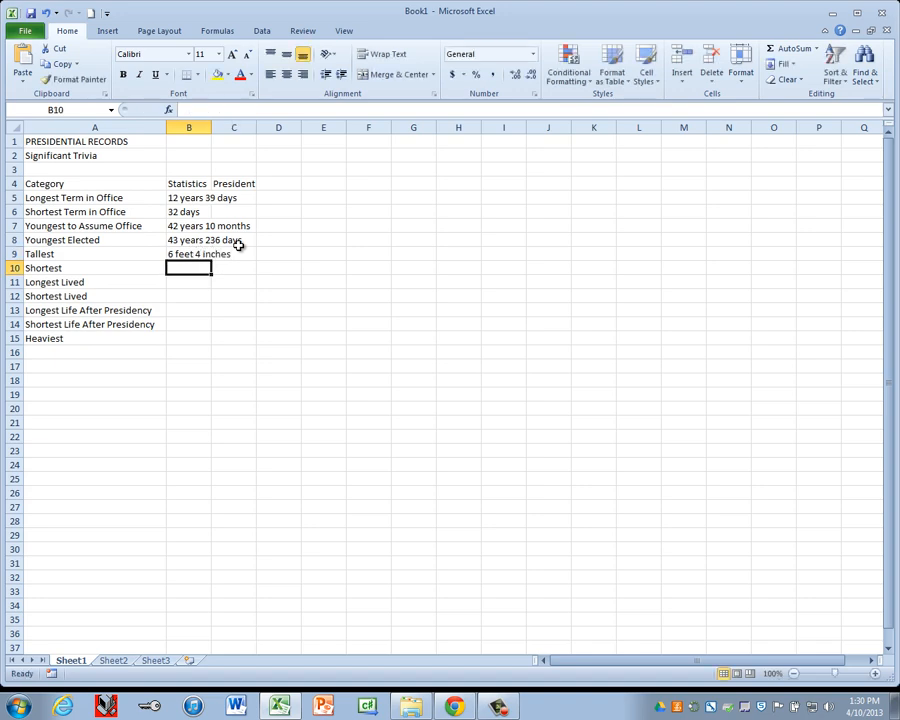
text(5 feet 4)
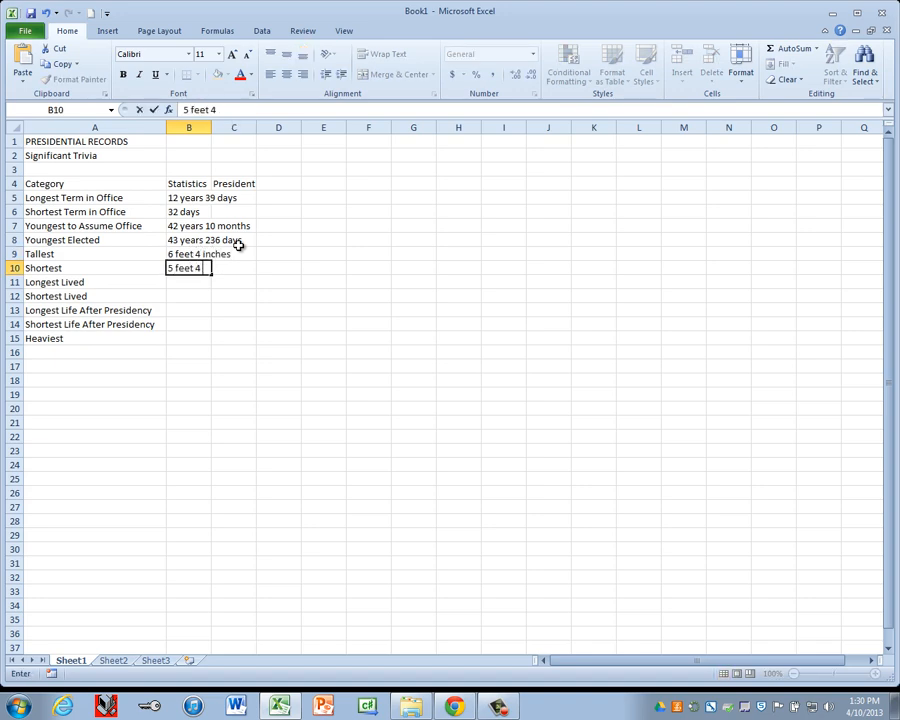
text( inches)
key(Return)
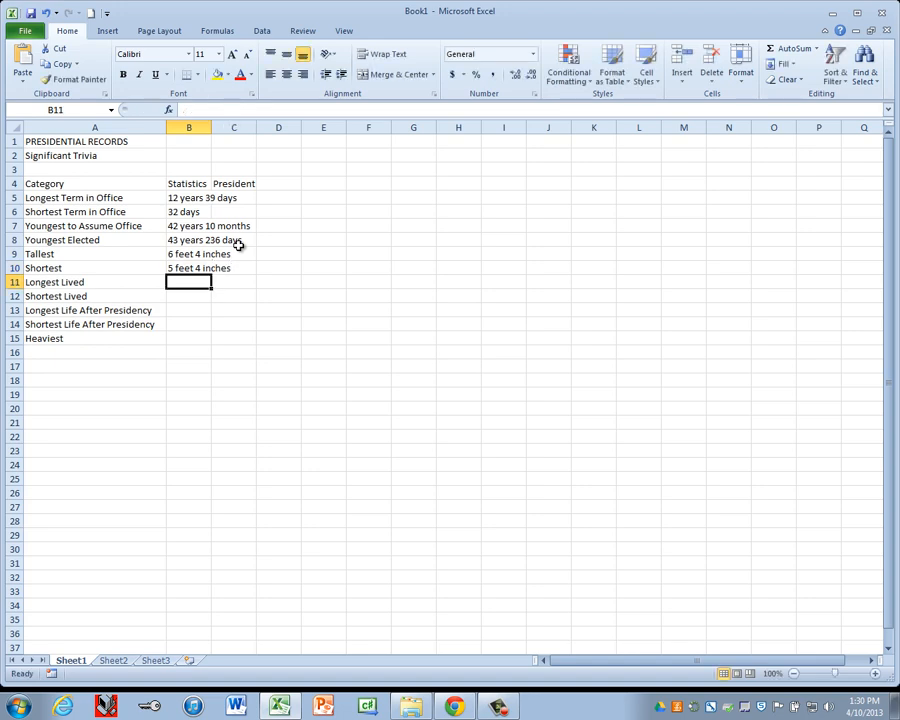
Enter the lifespans "93 years 165 days" and "46 years 6 months" in cells B11 and B12.
text(93 years )
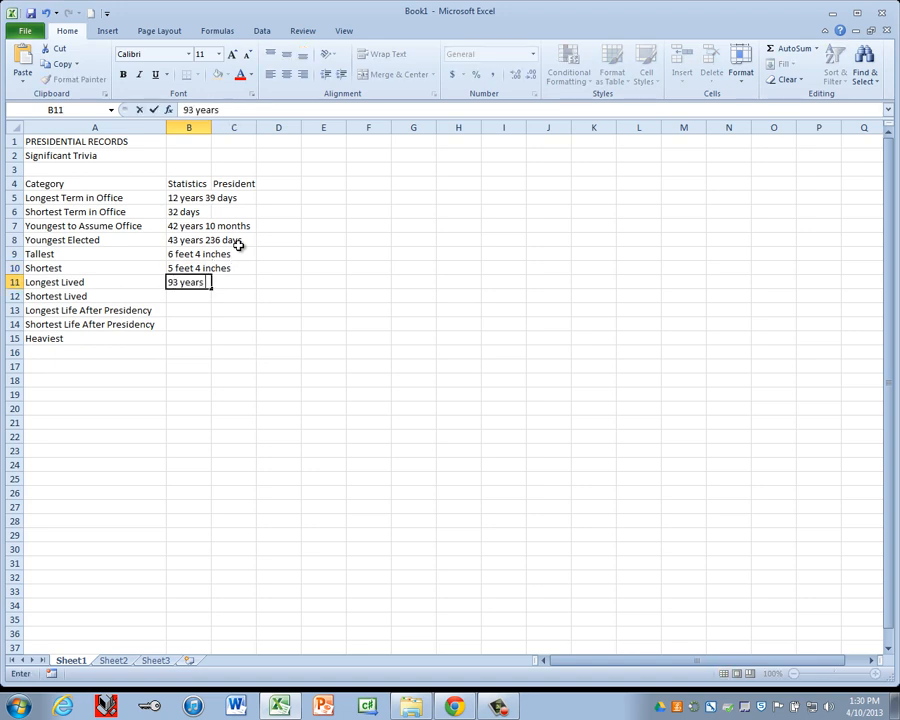
text(165 days)
key(Return)
text(46)
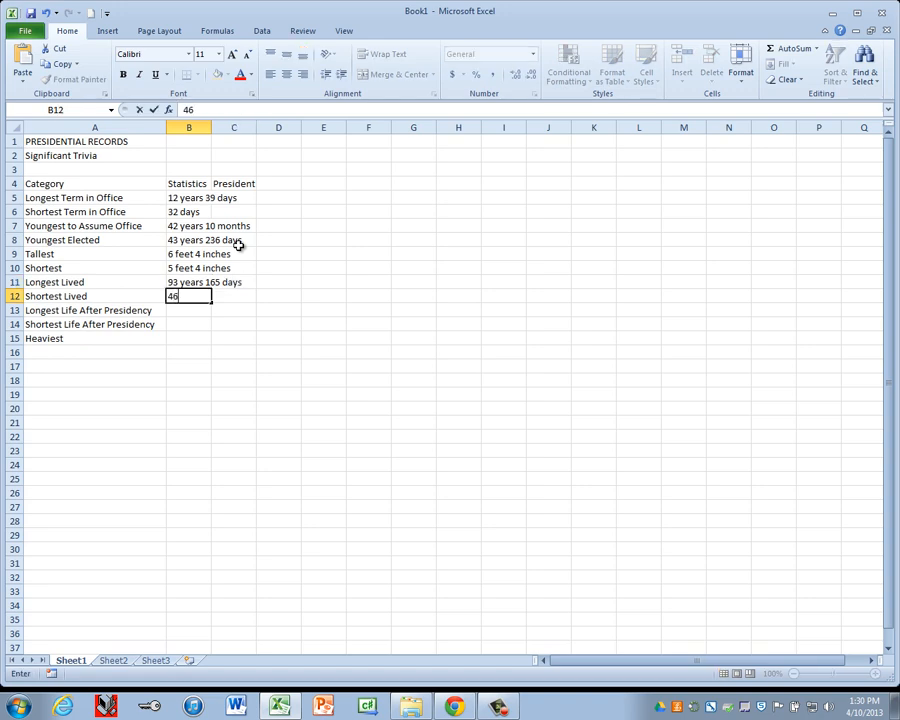
text( years 6 m)
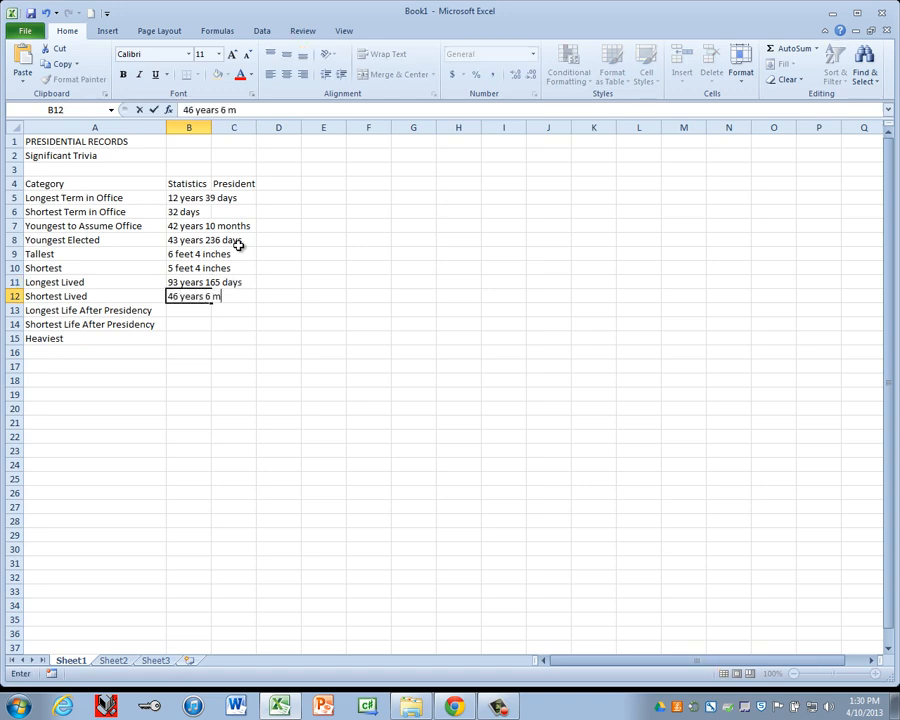
text(onths)
key(Return)
Enter "31 years 7 months", "105 days" and "354 pounds" in cells B13 to B15, and widen column B to fit the statistics.
text(31 )
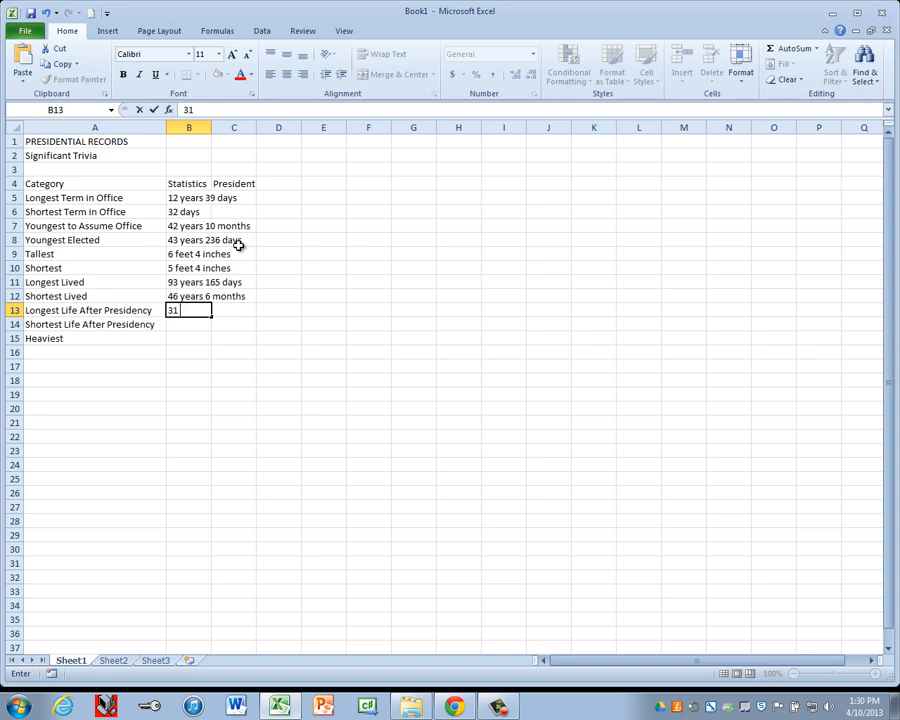
text(years 7 months)
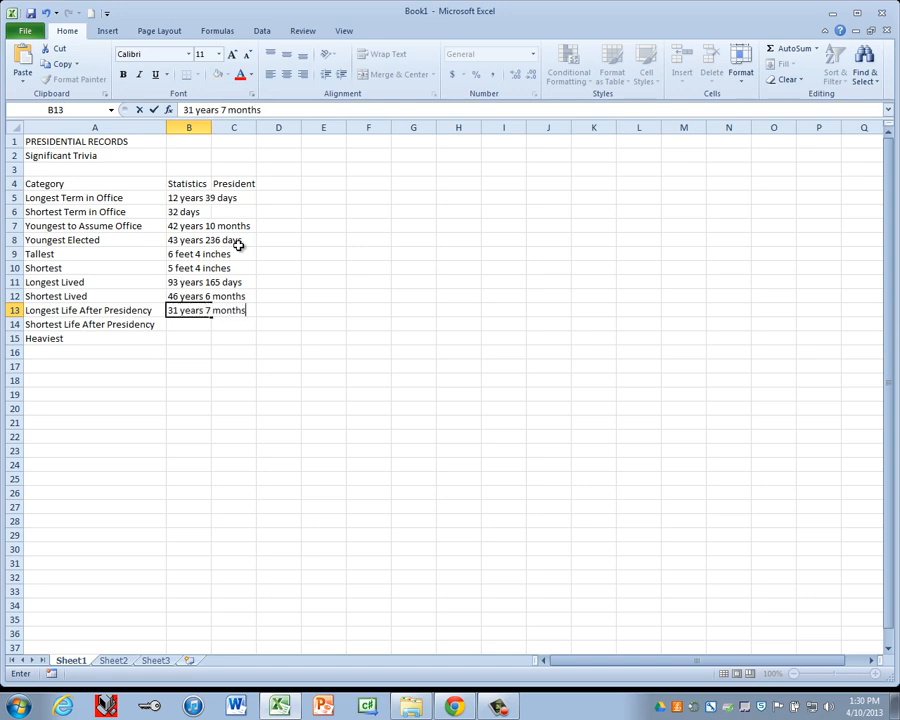
key(Return)
text(10)
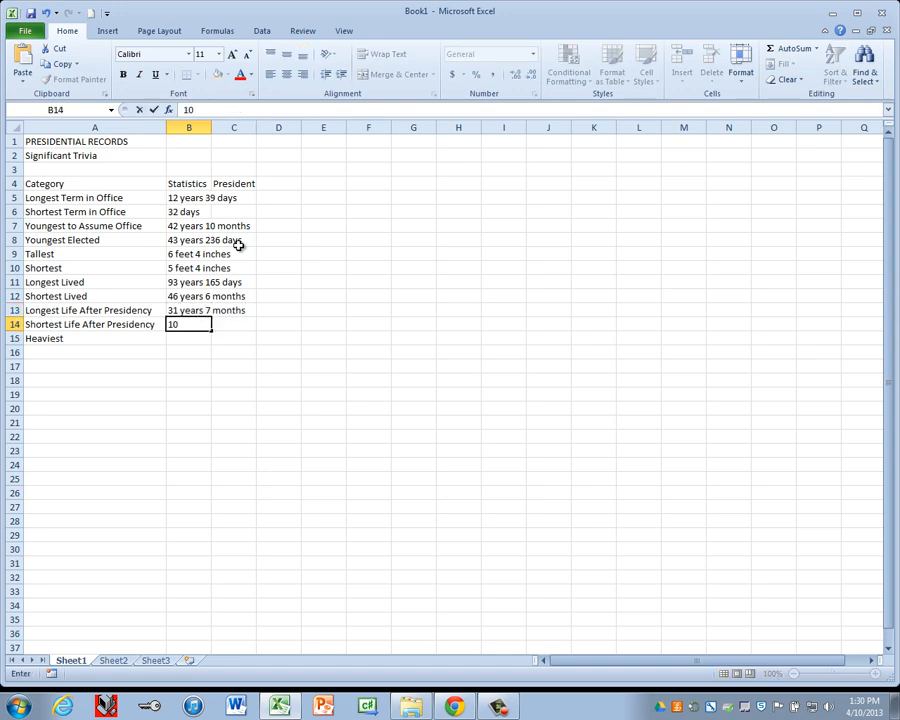
text(5 days)
key(Return)
text(3)
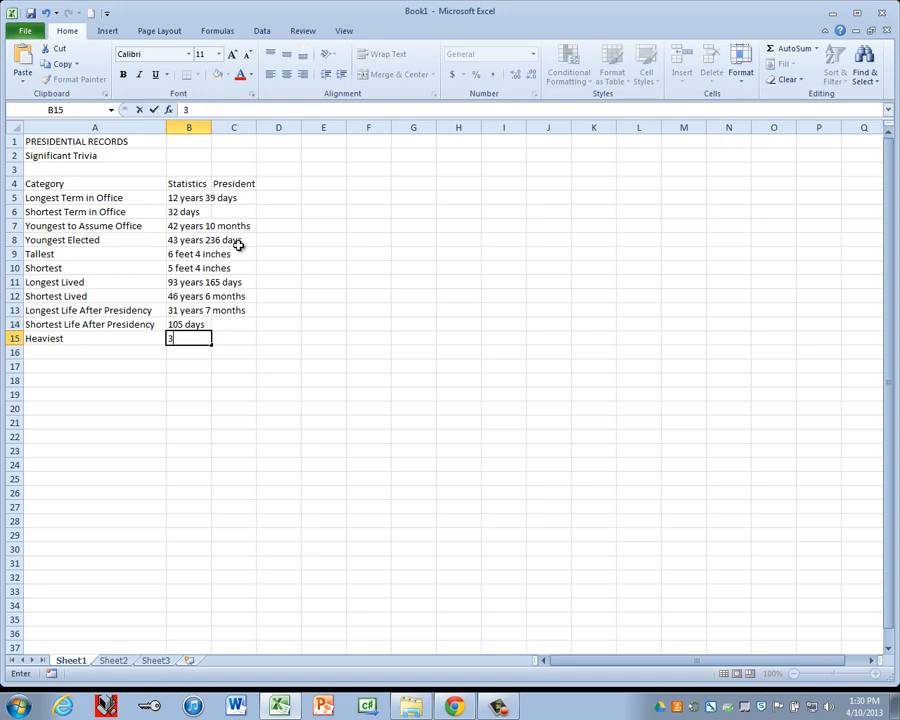
text(54 pounds)
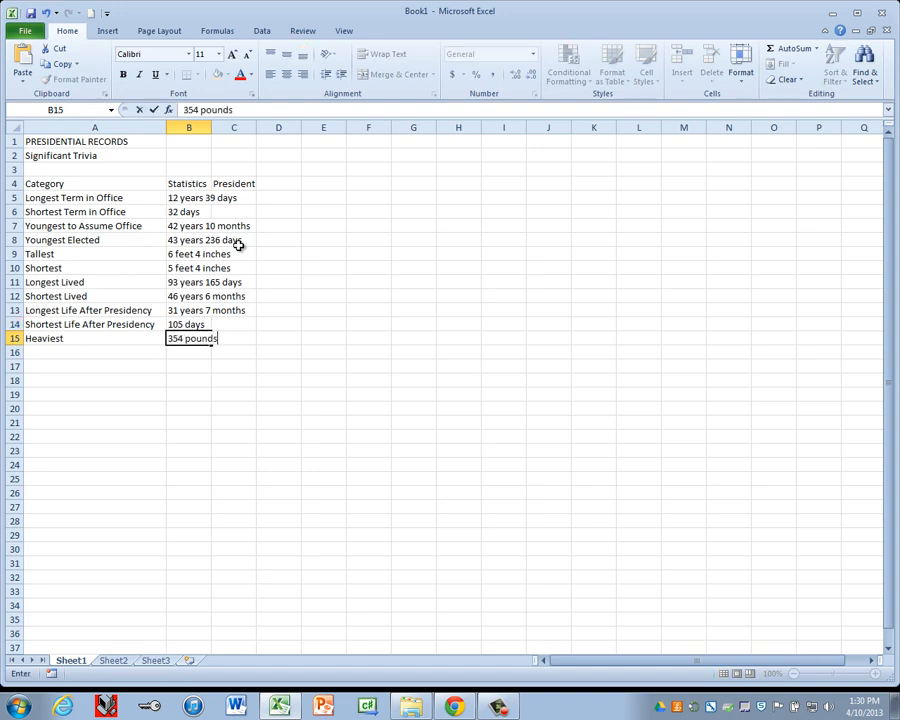
key(Return)
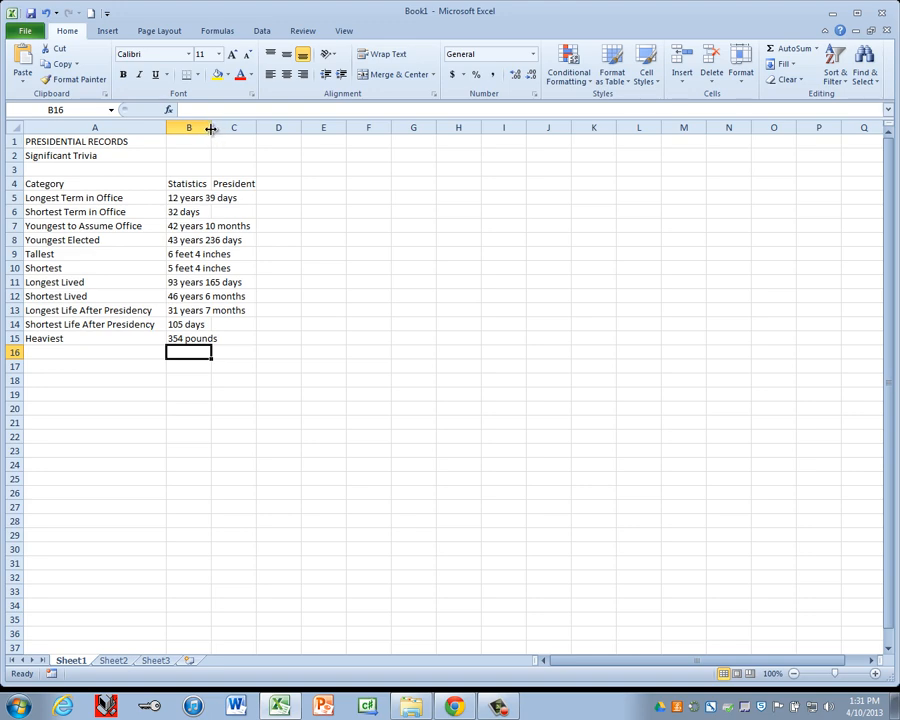
drag(211, 128, 259, 127)
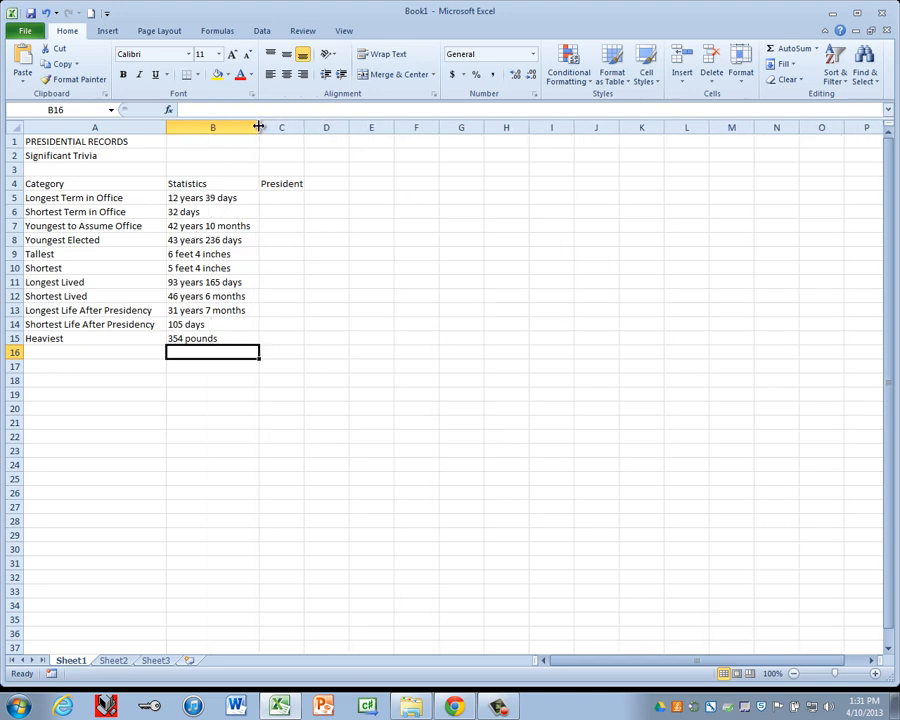
Enter the presidents "Franklin D. Roosevelt" and "William Henry Harrison" in cells C5 and C6.
click(289, 205)
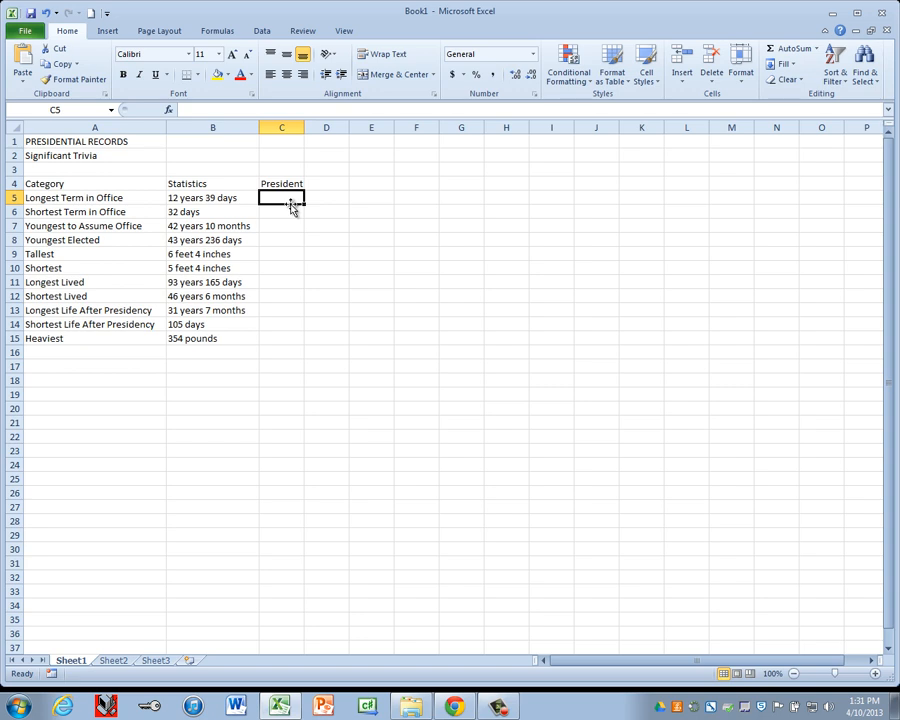
text(Franklin)
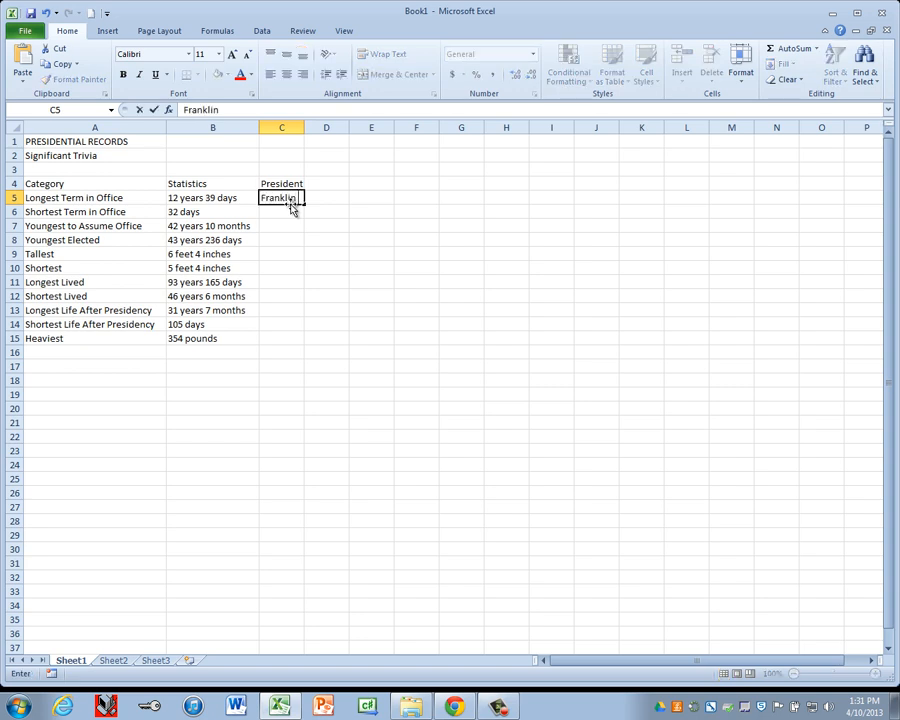
text( D. Roosevelt)
key(Return)
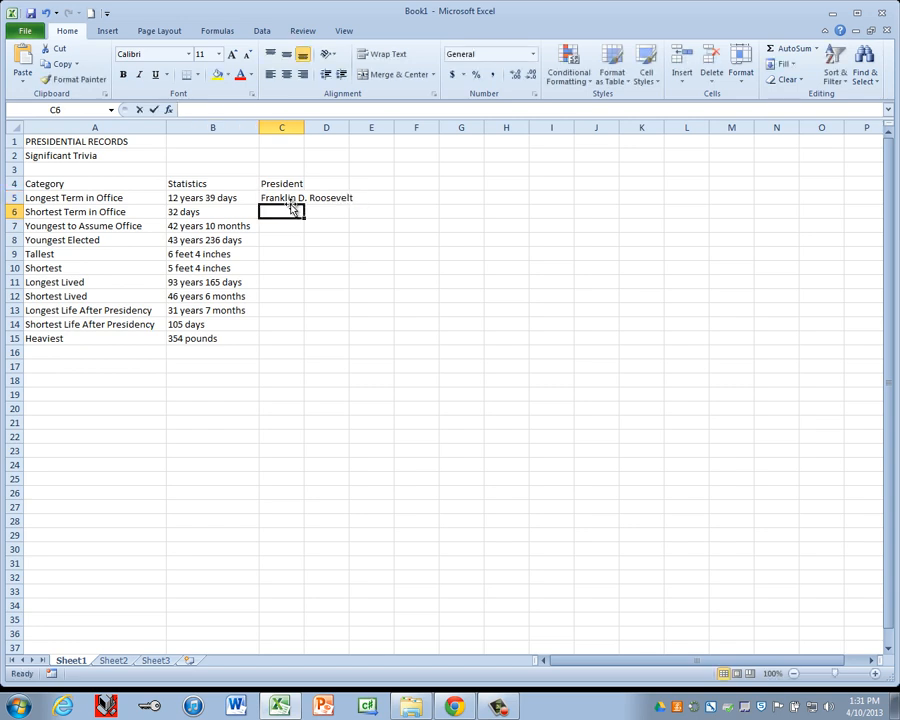
text(William Henry)
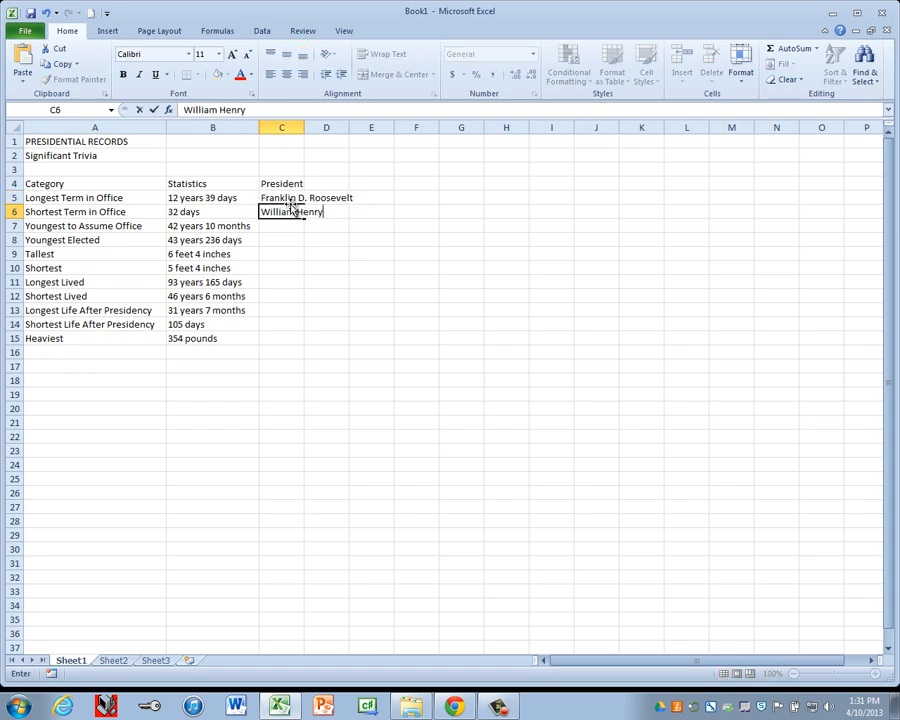
text( Harrison)
key(Return)
Enter the presidents "Theodore Roosevelt", "John Fitzgerald Kennedy" and "Abraham Lincoln" in cells C7 to C9.
text(T)
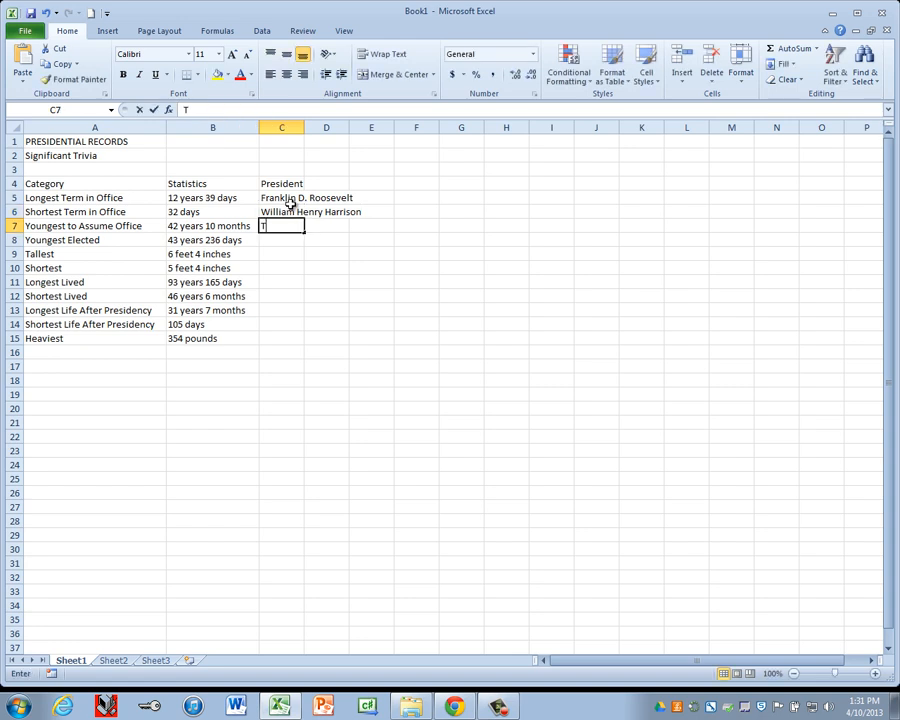
text(heodore Roos)
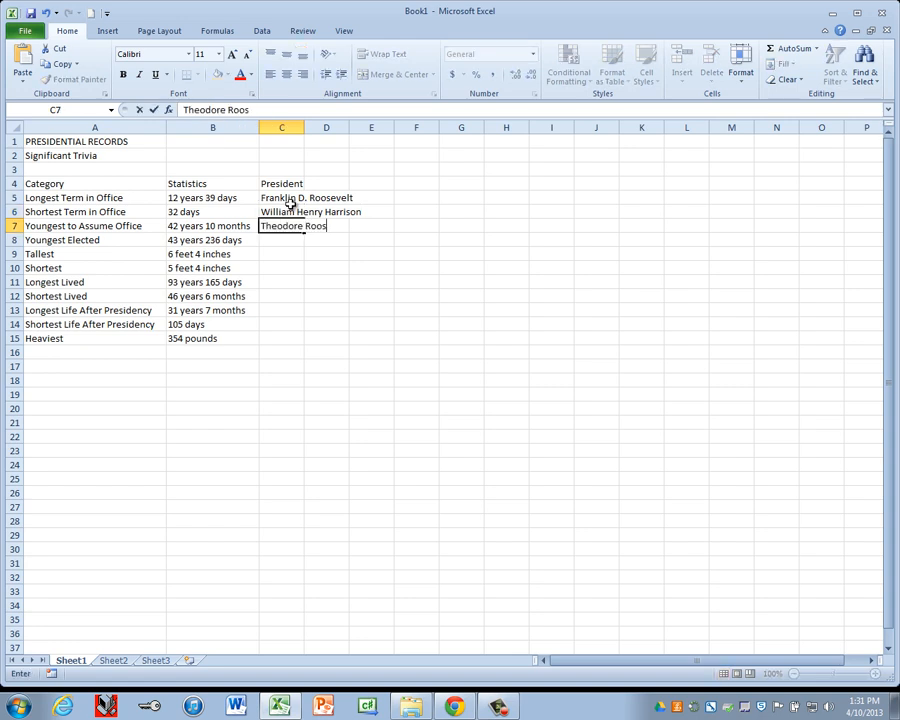
text(evelt)
key(Return)
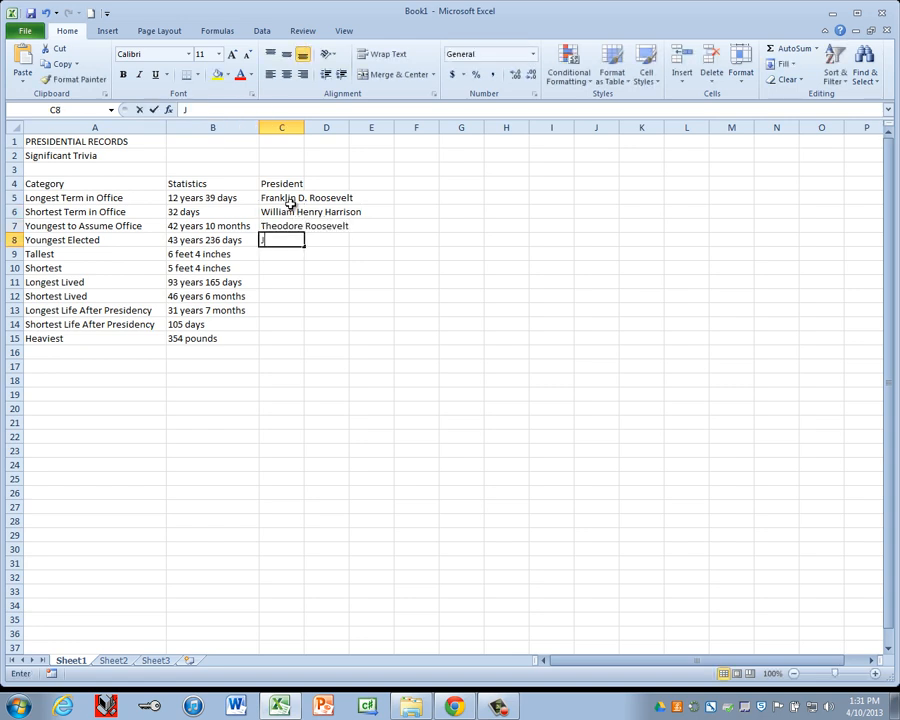
text(John Fit)
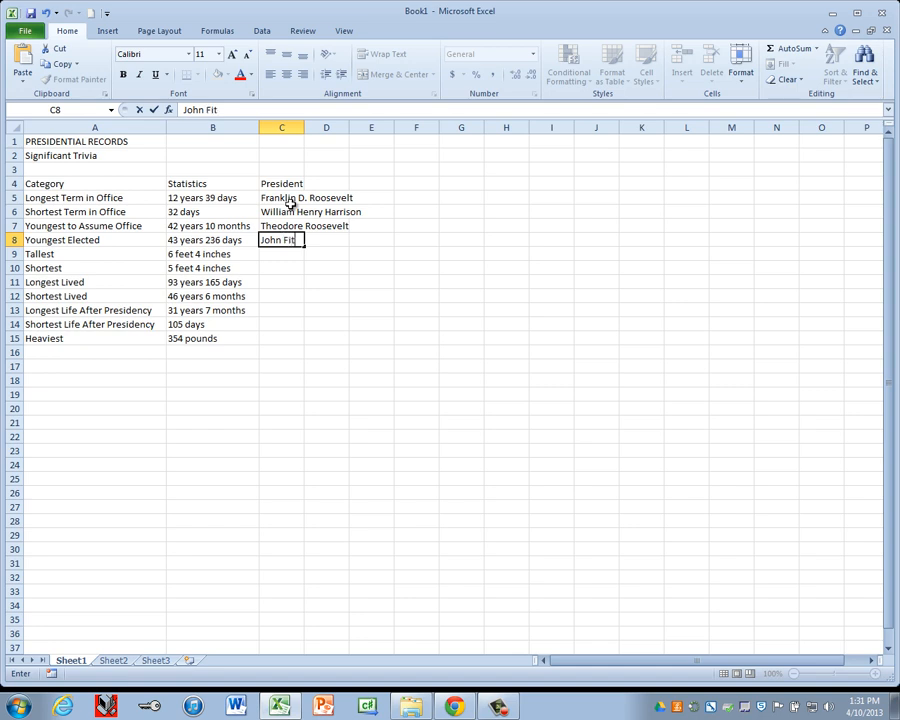
text(zgerald Kennedy)
key(Return)
text(Abra)
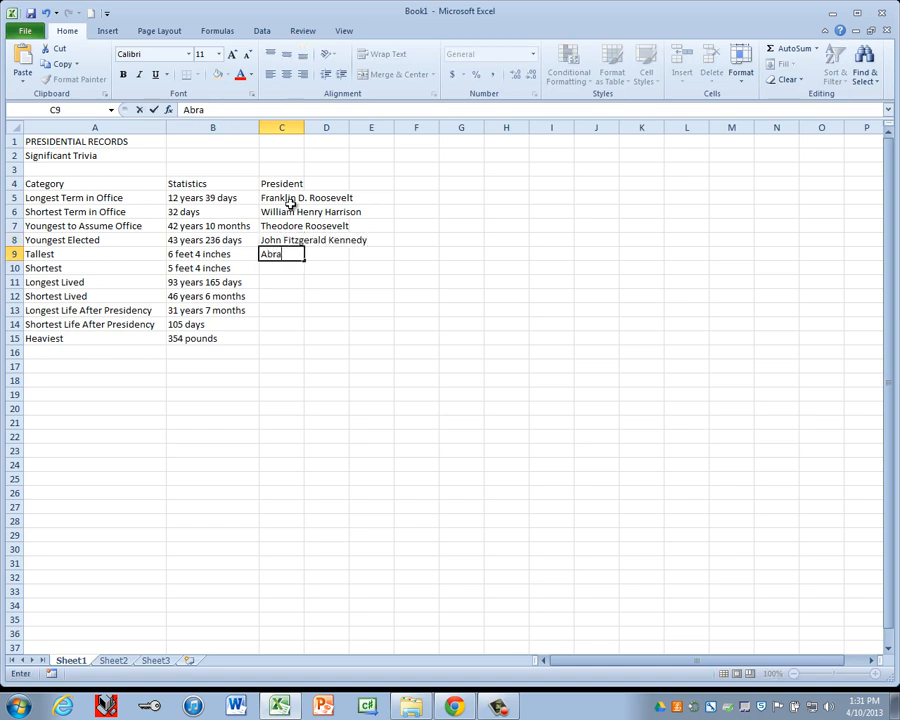
text(ham Lincoln)
key(Return)
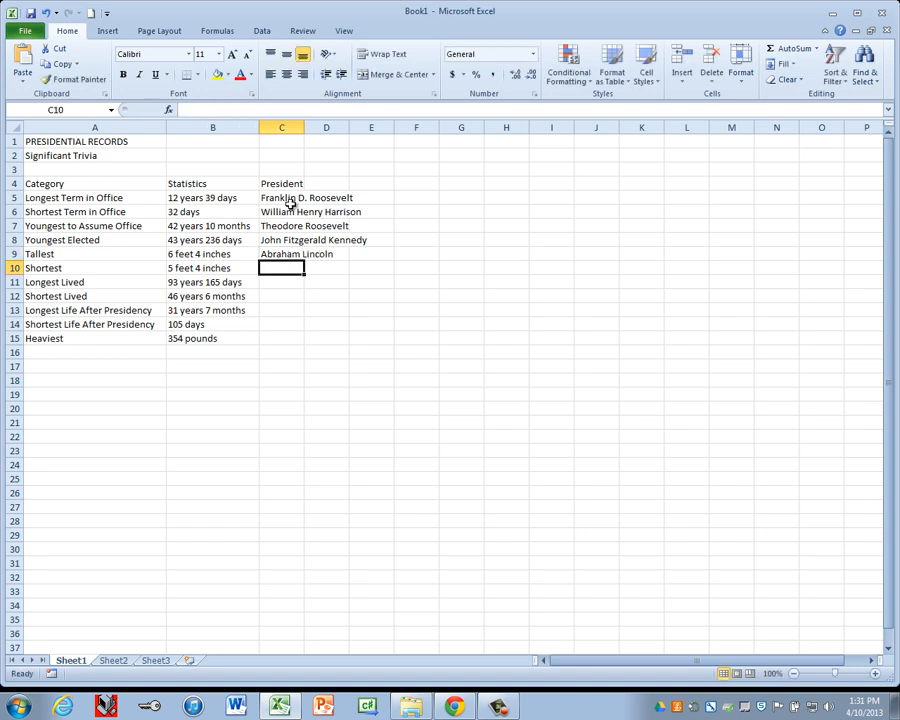
Enter the presidents "James Madison", "Gerald Ford" and "John Fitzgerald Kennedy" in cells C10 to C12.
text(James Madison)
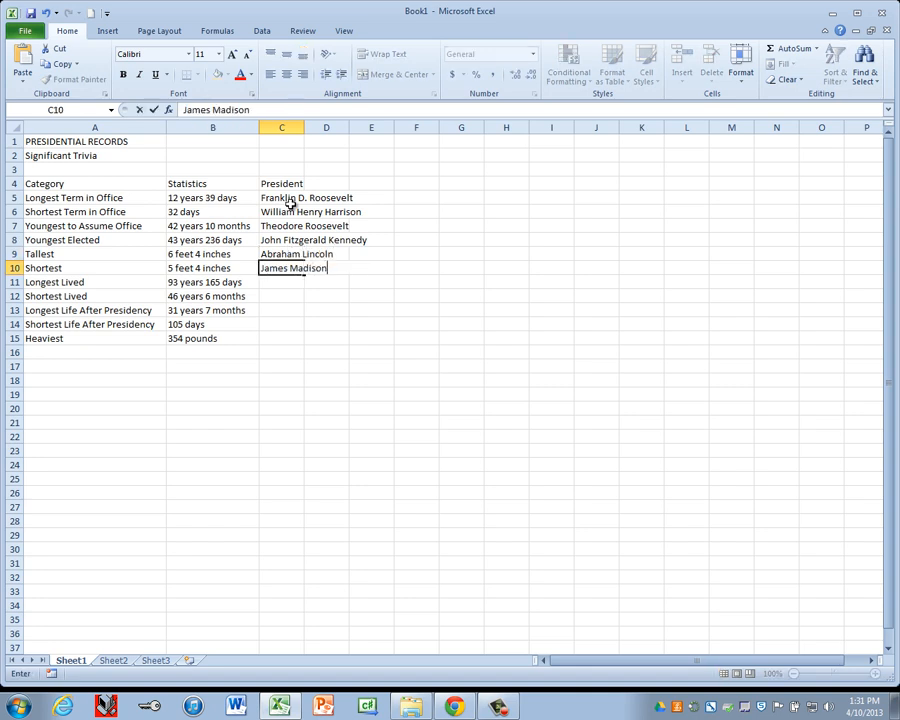
key(Return)
text(Gerald Ford)
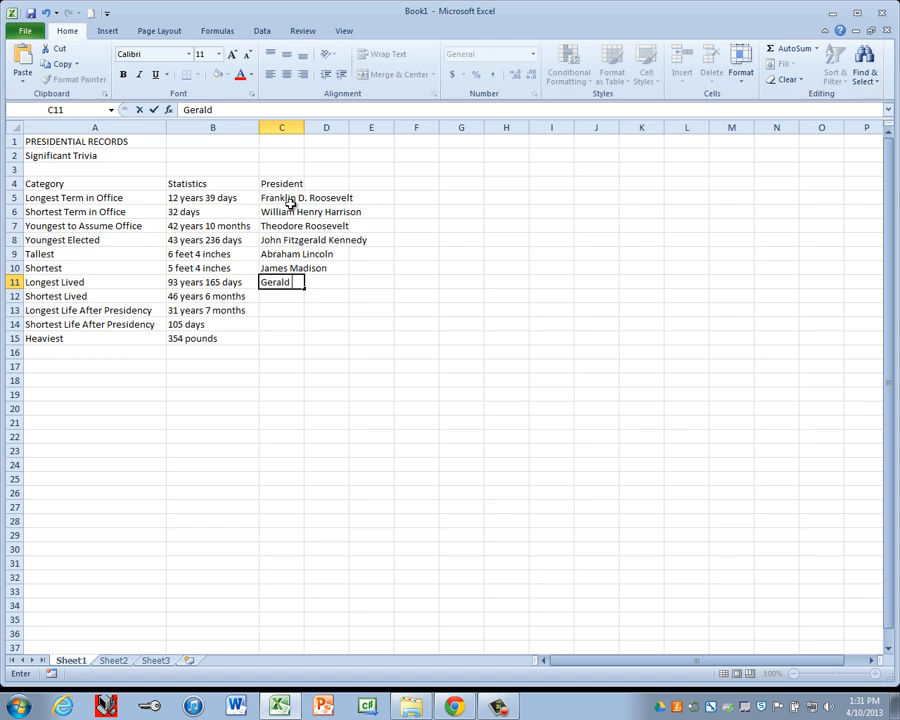
key(Return)
text(Joh)
key(Return)
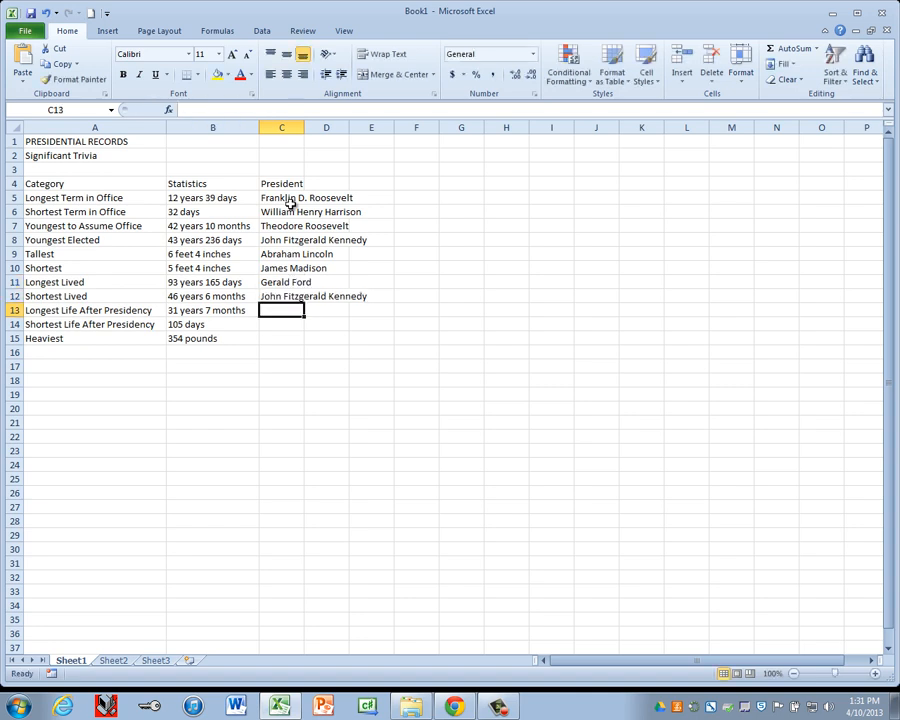
Enter the presidents "Herbert Clark Hoover" and "James K. Polk" in cells C13 and C14.
text(Herb)
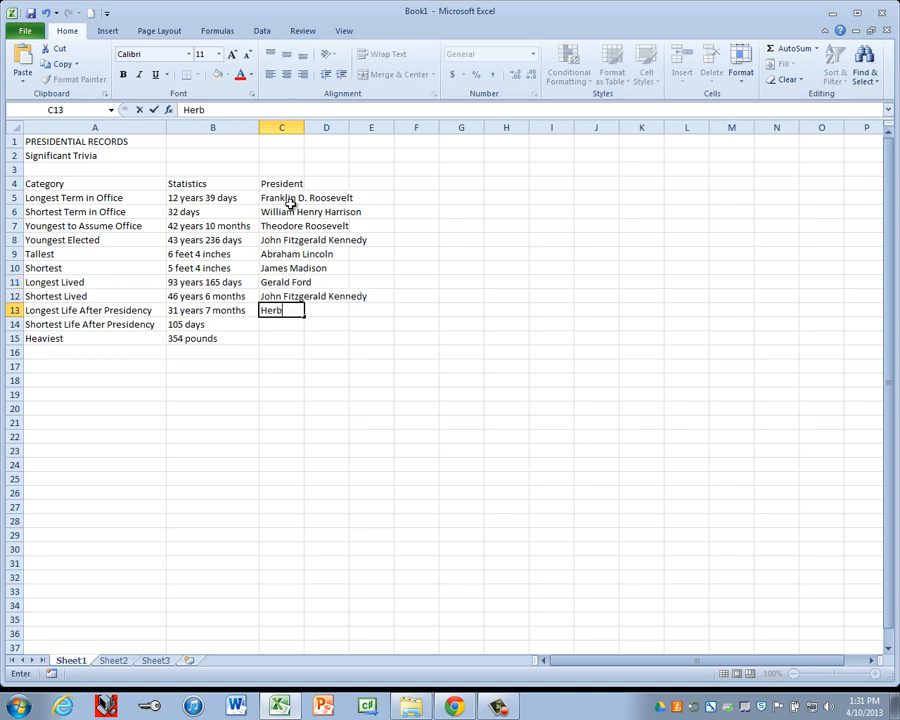
text(ert Clark Hoover)
key(Return)
text(Jam)
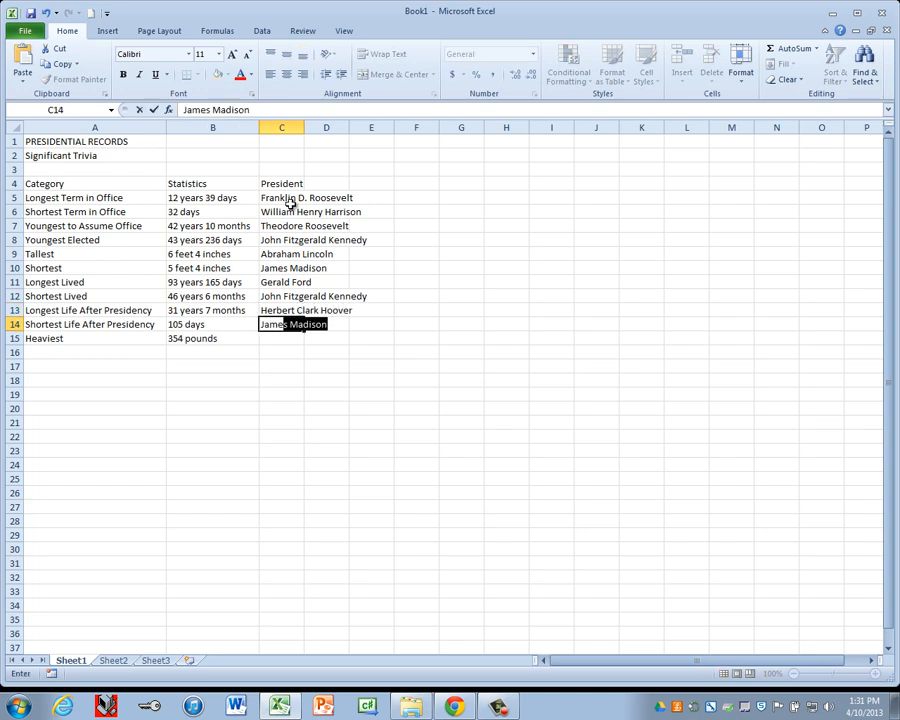
text(es K. Pol)
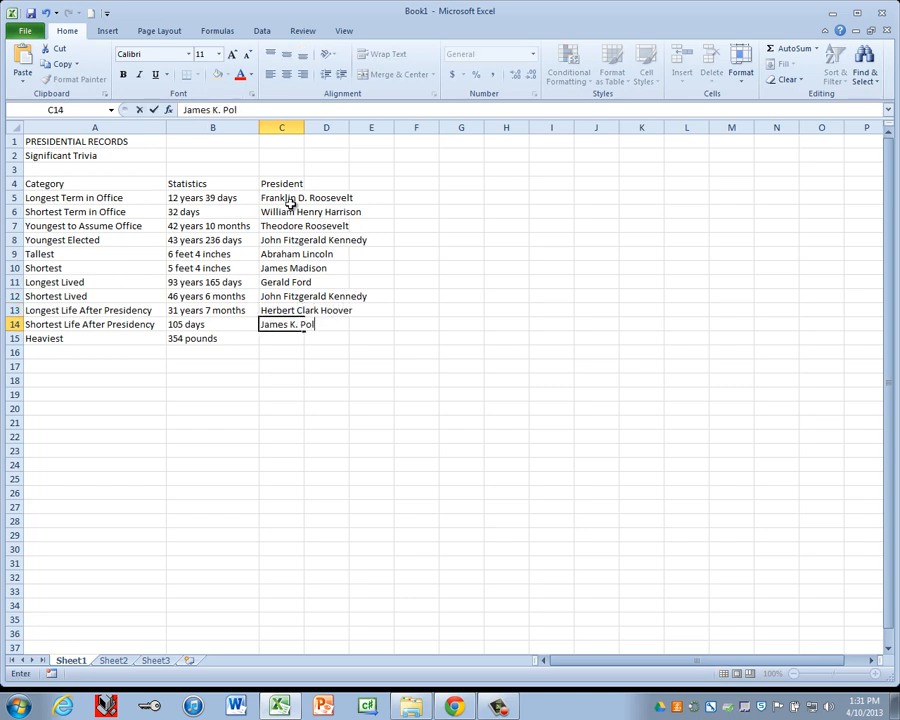
text(k)
key(Return)
Enter the president "William Howard Taft" in cell C15 for the Heaviest category.
text(Willima)
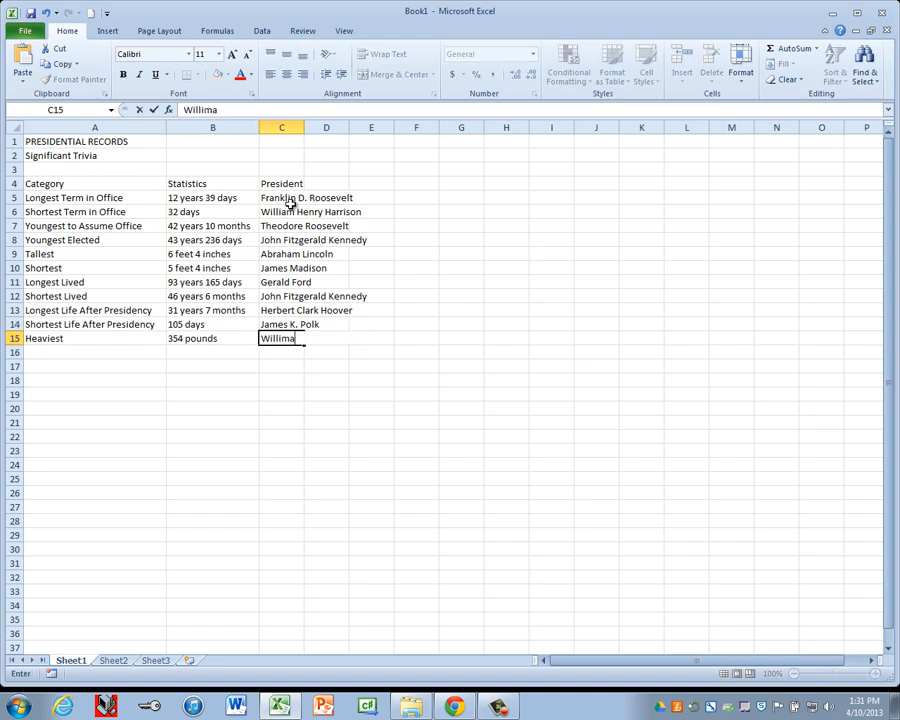
key(BackSpace)
key(BackSpace)
key(BackSpace)
text(iam Howard Taft)
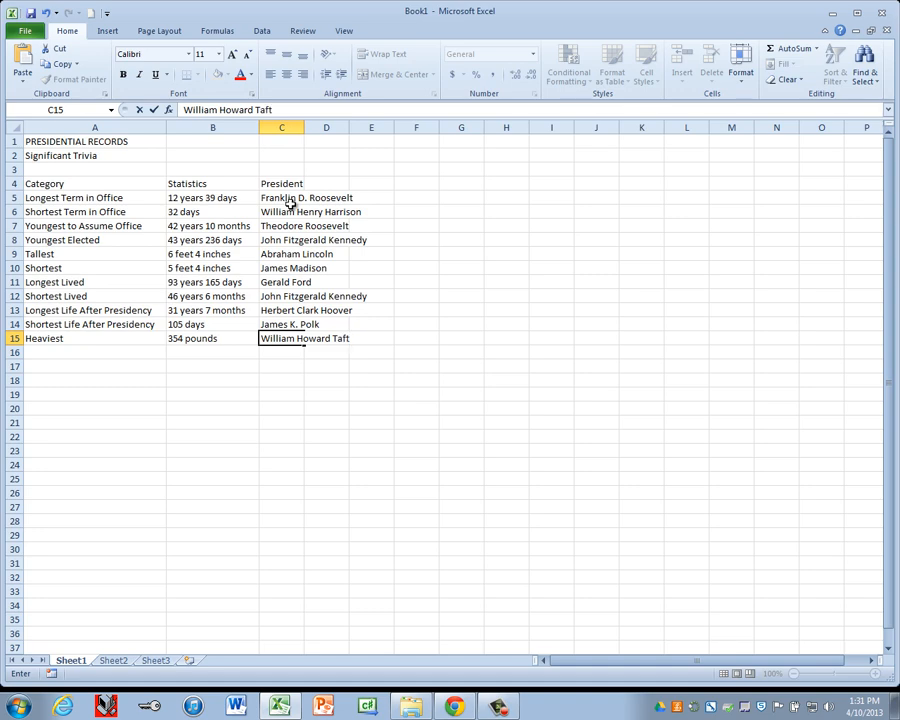
key(Return)
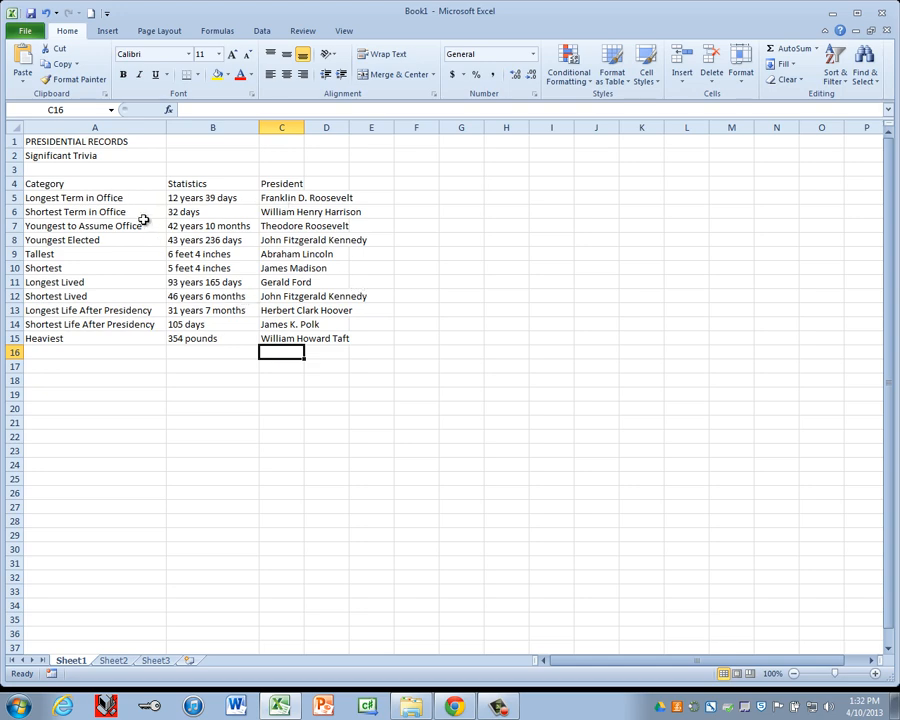
Start saving the workbook under a new name and browse to Sample Student Drive > A1 Computer Technology 1 > Excel on the personal network drive.
click(24, 31)
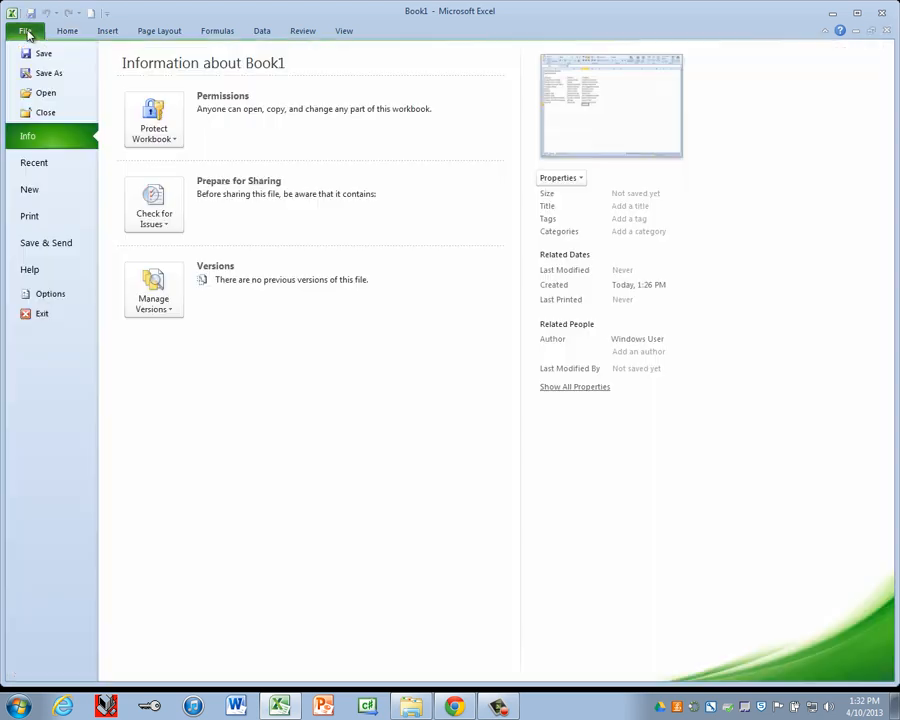
click(35, 80)
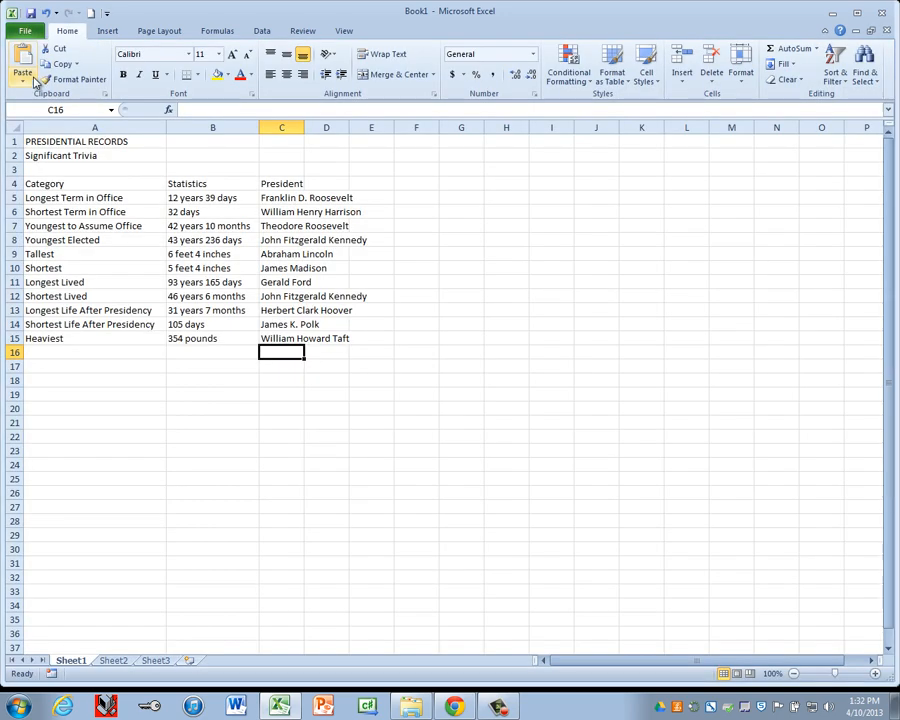
drag(118, 135, 116, 162)
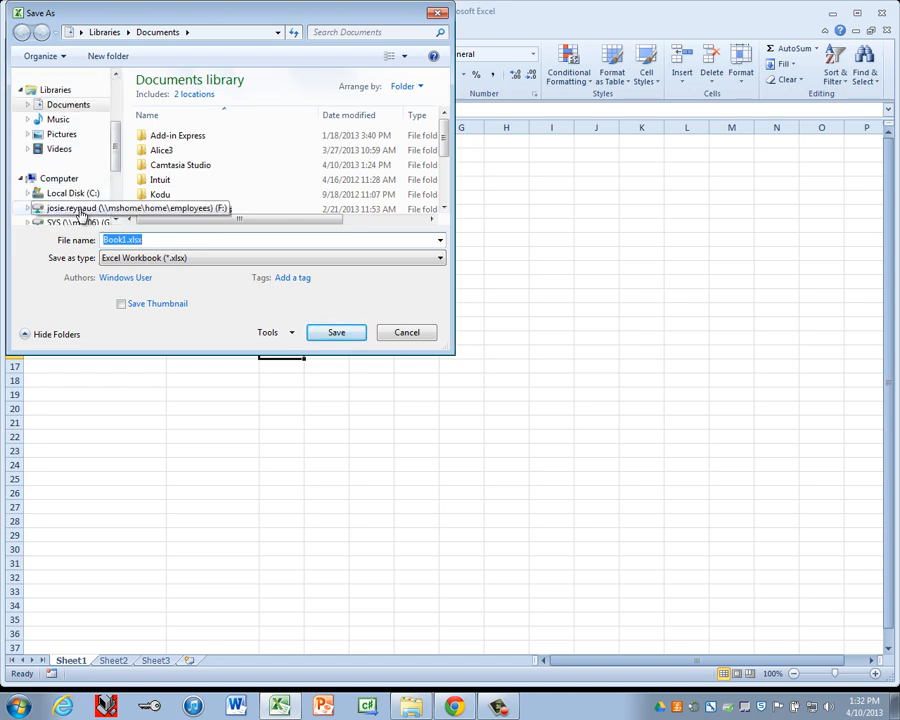
click(80, 208)
click(167, 184)
scroll(172, 178, down, 10)
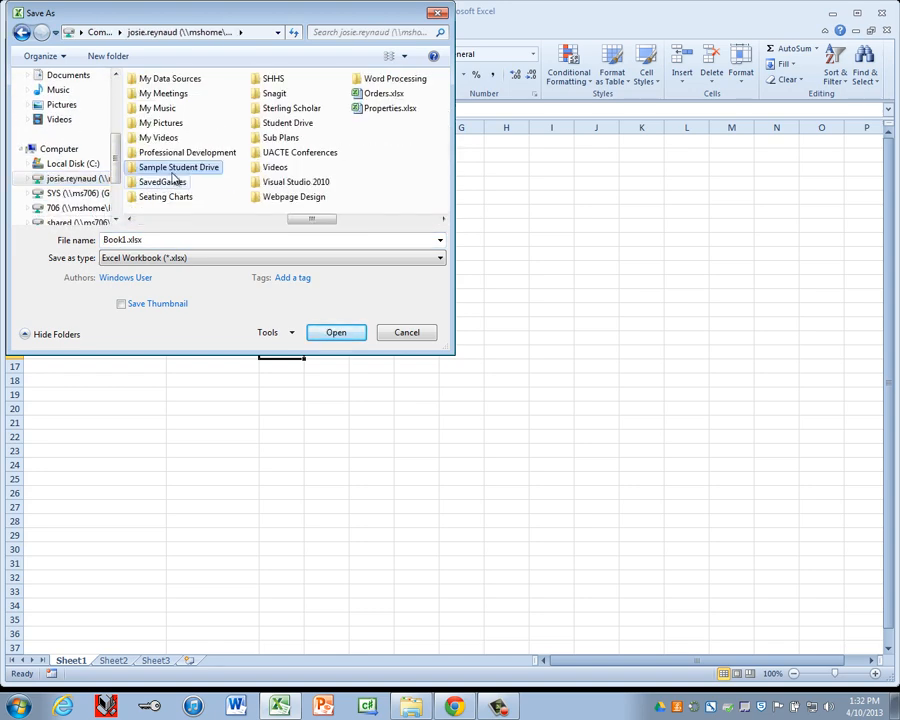
double_click(174, 172)
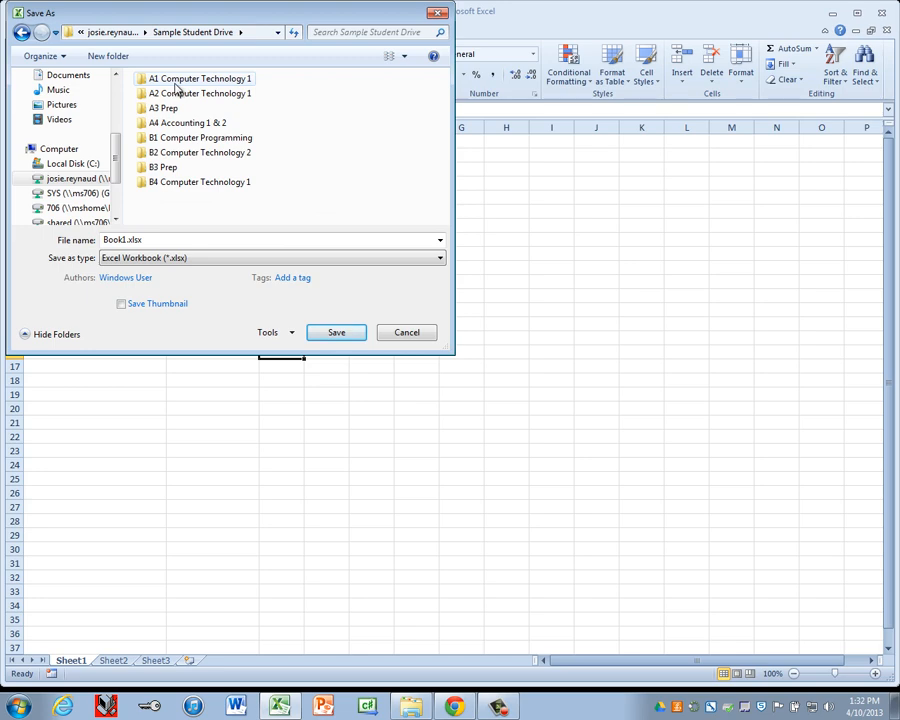
double_click(175, 87)
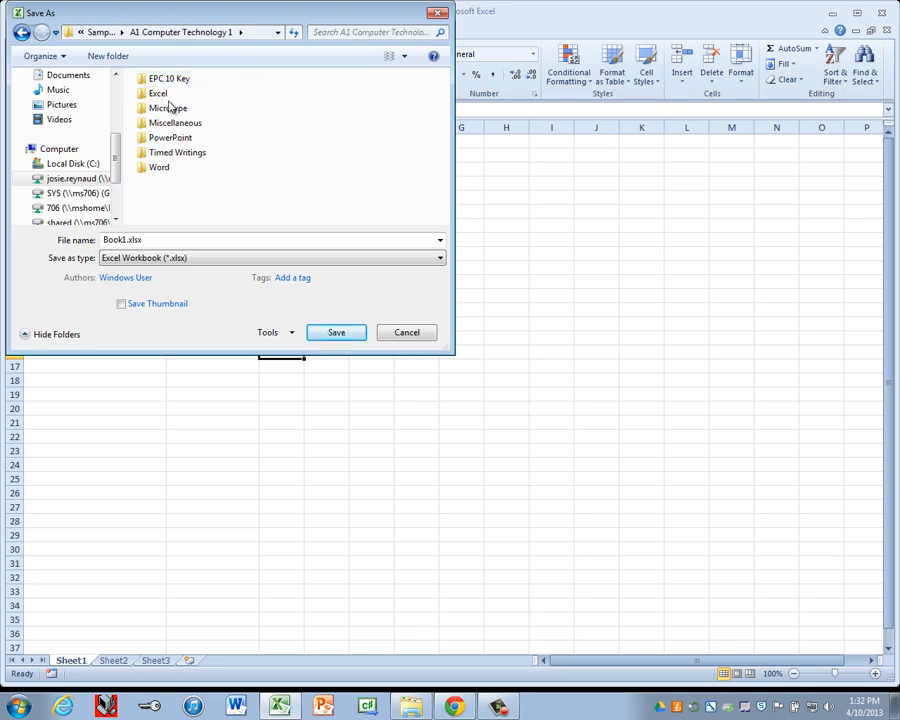
double_click(160, 94)
Name the workbook "Project 1" and save it in the Excel folder.
click(118, 239)
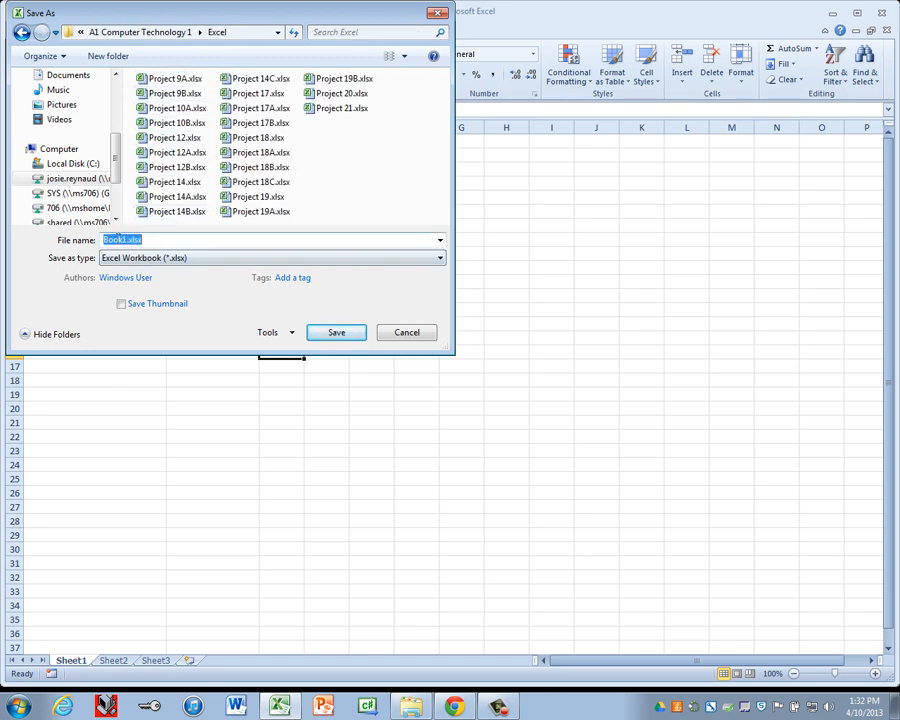
text(Pr)
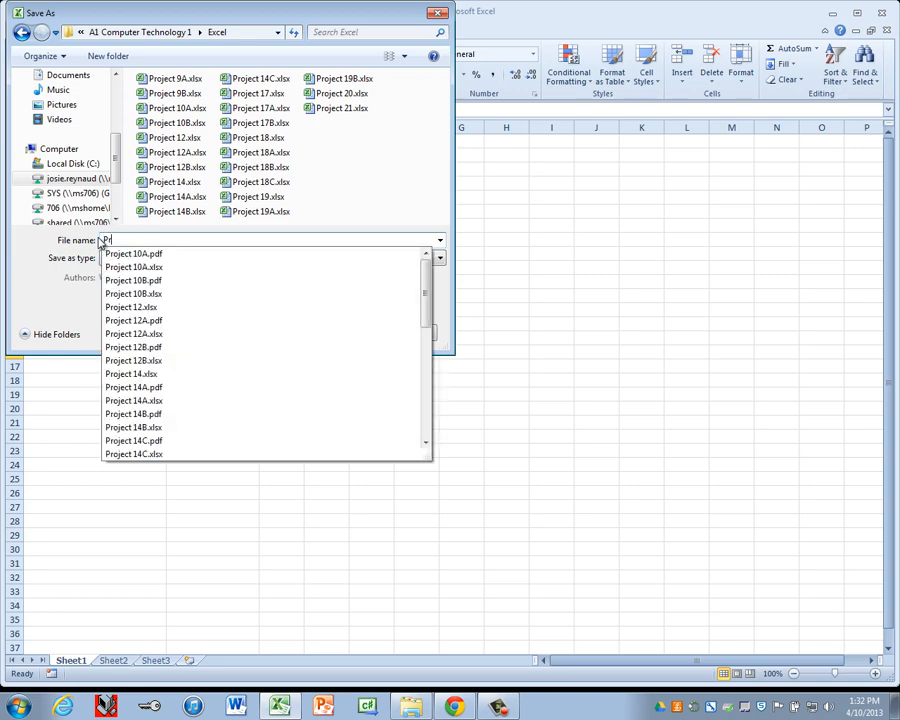
text(oject 1)
key(Return)
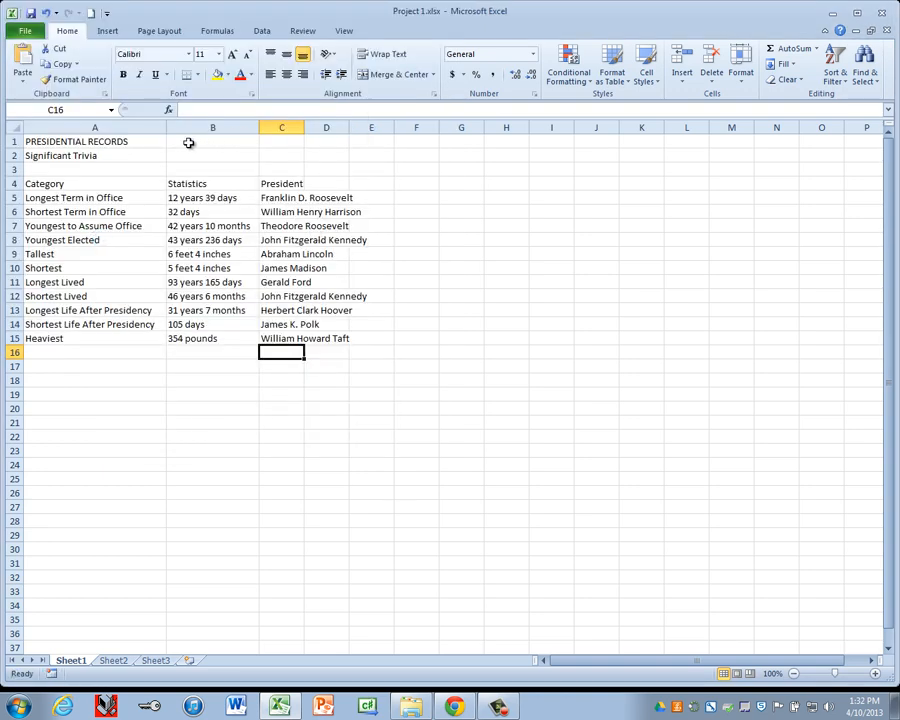
Set the title PRESIDENTIAL RECORDS in cell A1 to font size 15 and make it bold.
click(80, 145)
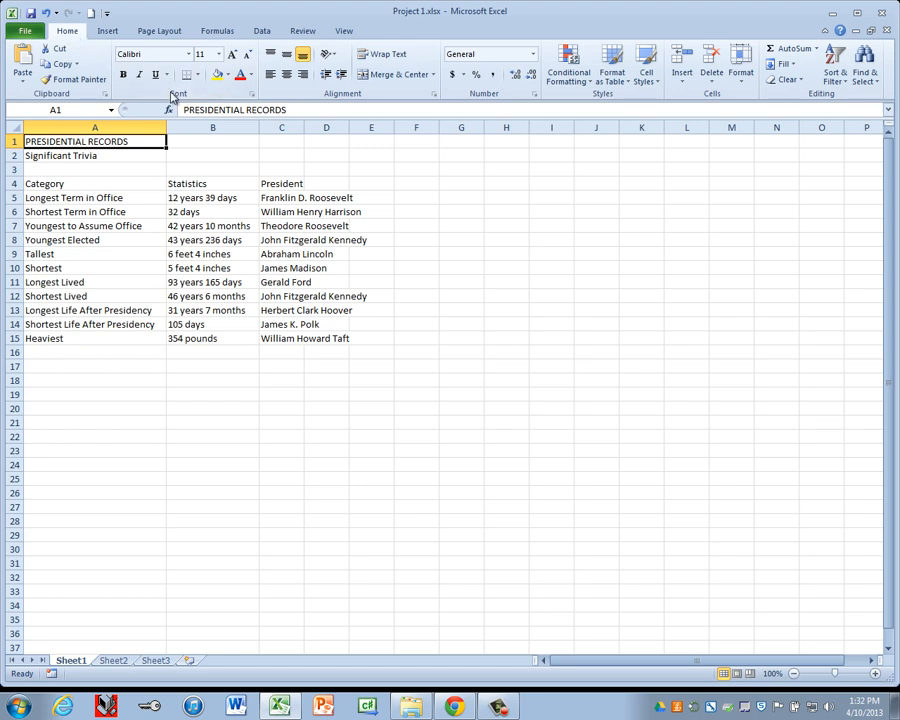
click(219, 57)
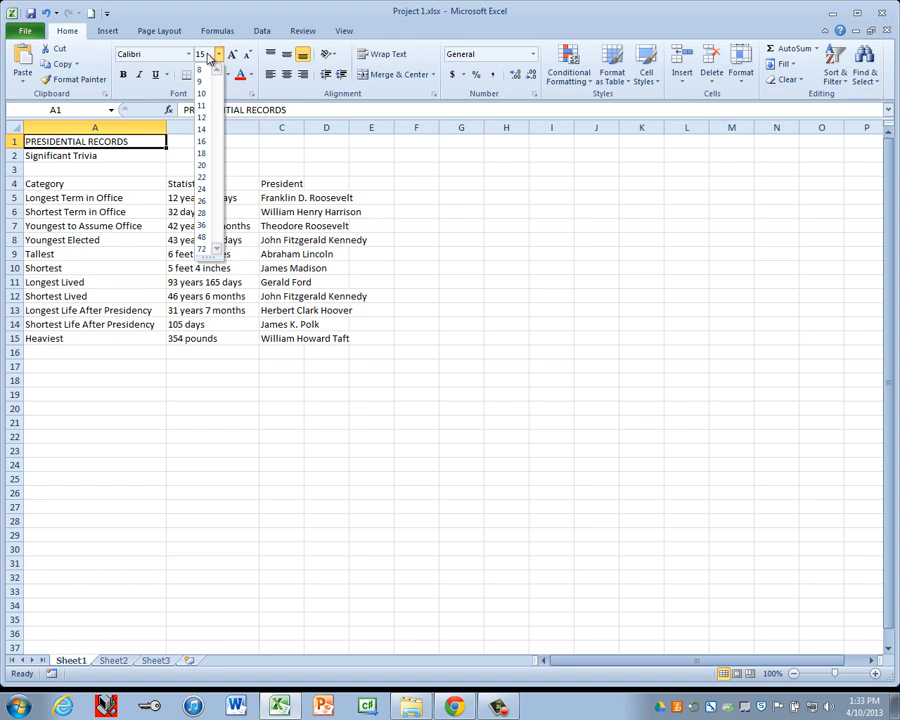
text(15)
key(Return)
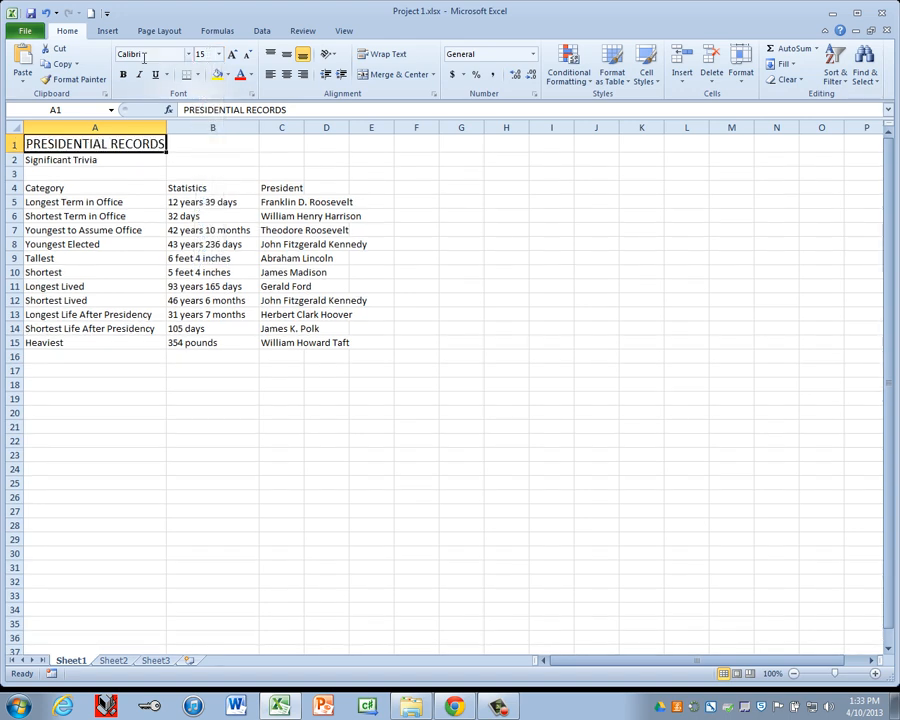
click(123, 76)
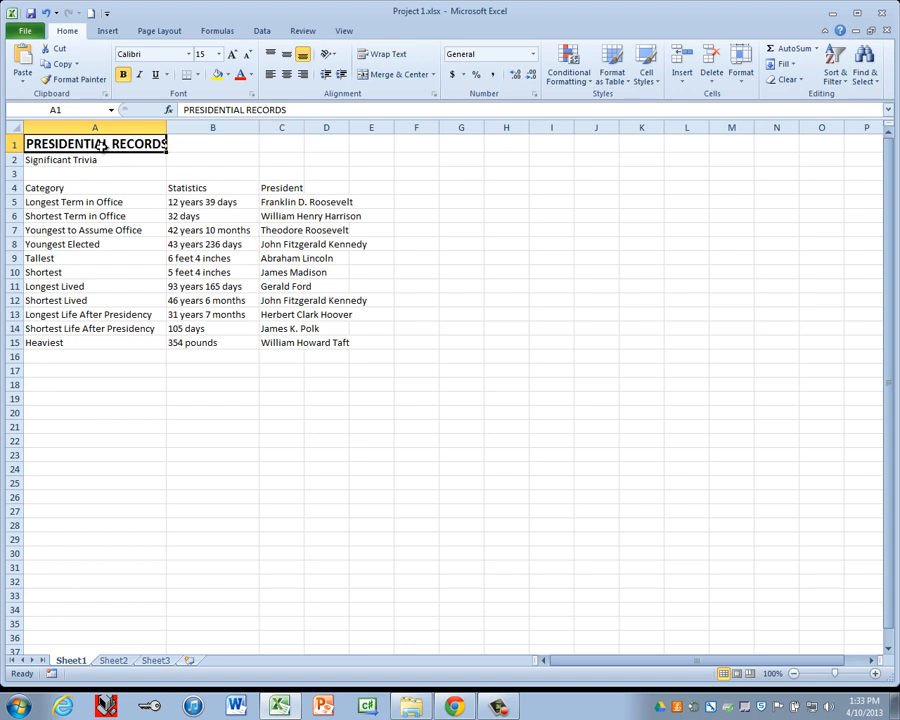
Merge and center the PRESIDENTIAL RECORDS title across cells A1 to C1.
drag(93, 144, 278, 144)
drag(278, 143, 278, 143)
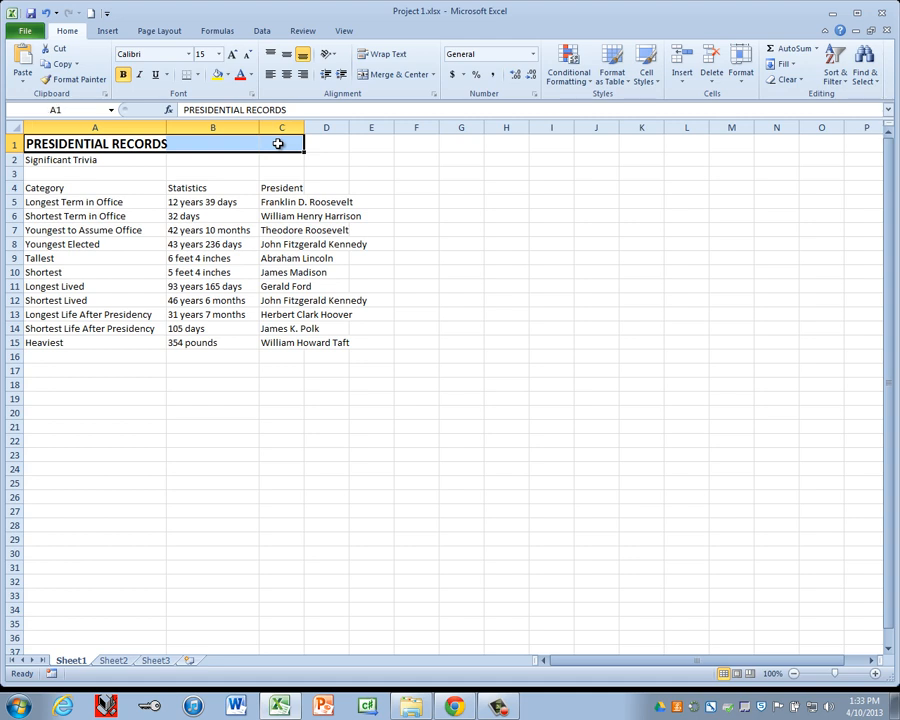
click(93, 145)
drag(93, 145, 283, 144)
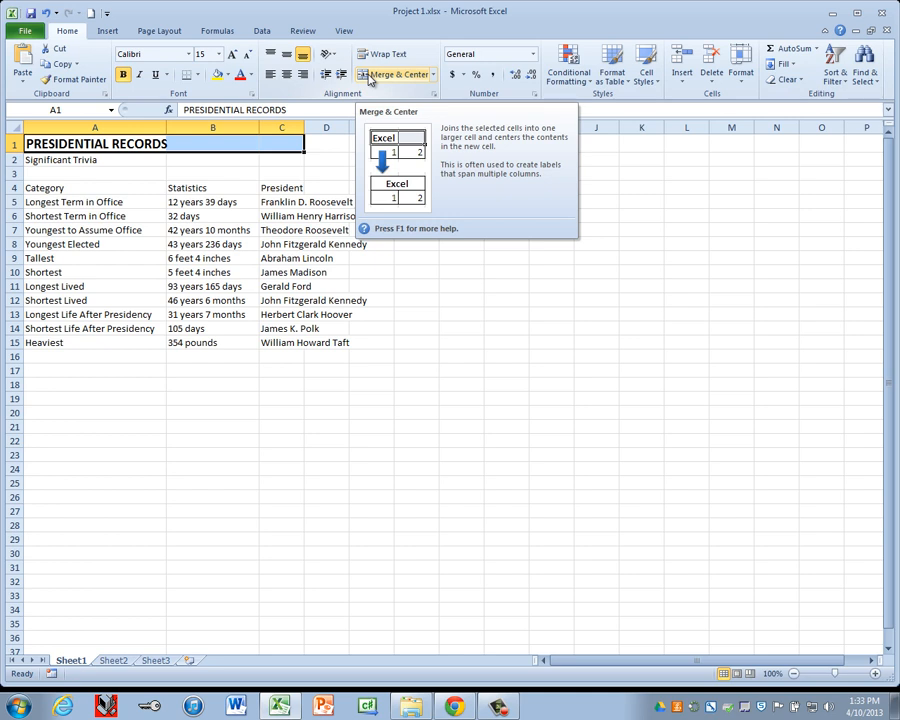
click(369, 79)
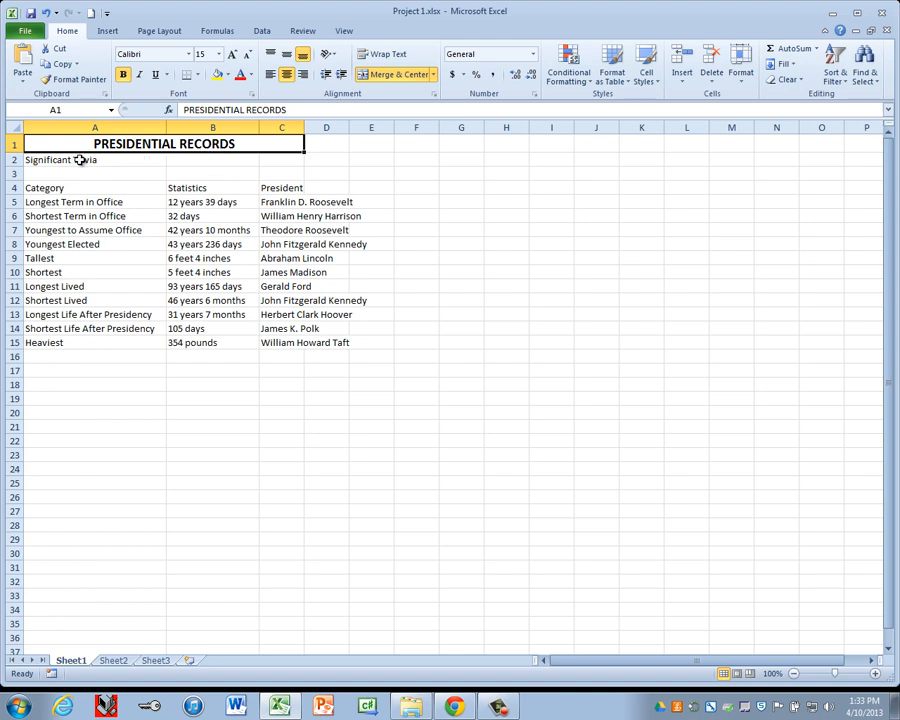
Merge and center the Significant Trivia subtitle across cells A2 to C2.
click(57, 161)
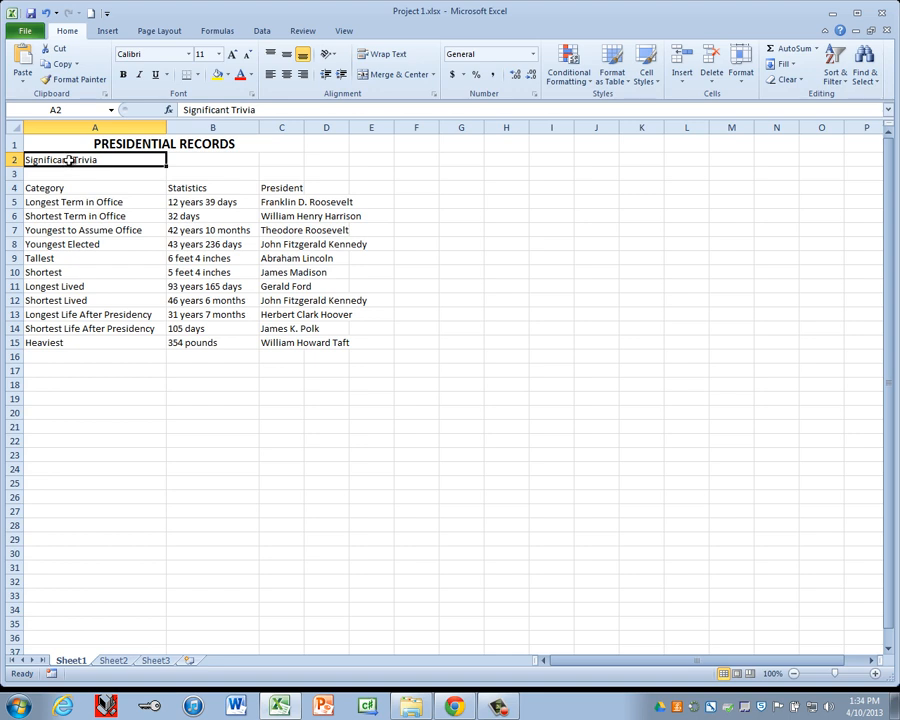
drag(68, 160, 289, 158)
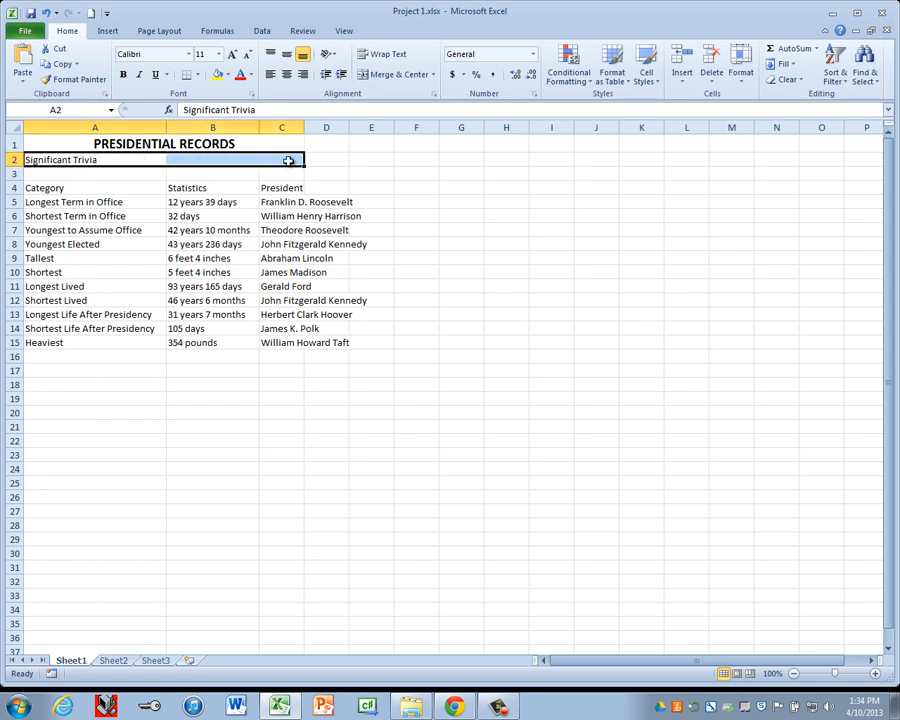
click(388, 76)
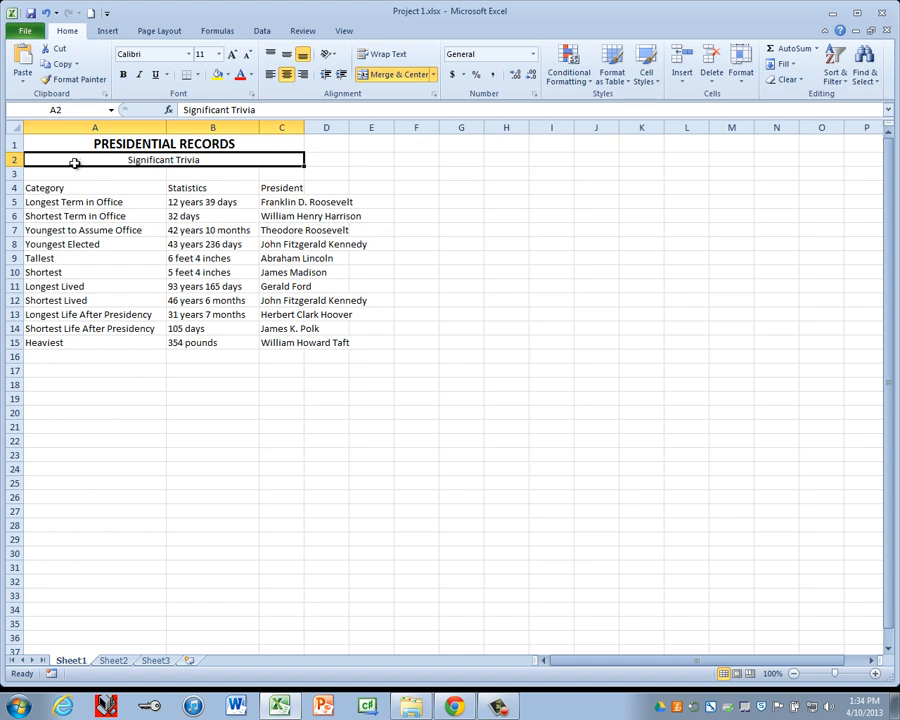
Underline and center the Category, Statistics and President headings by formatting the whole of row 4.
click(13, 188)
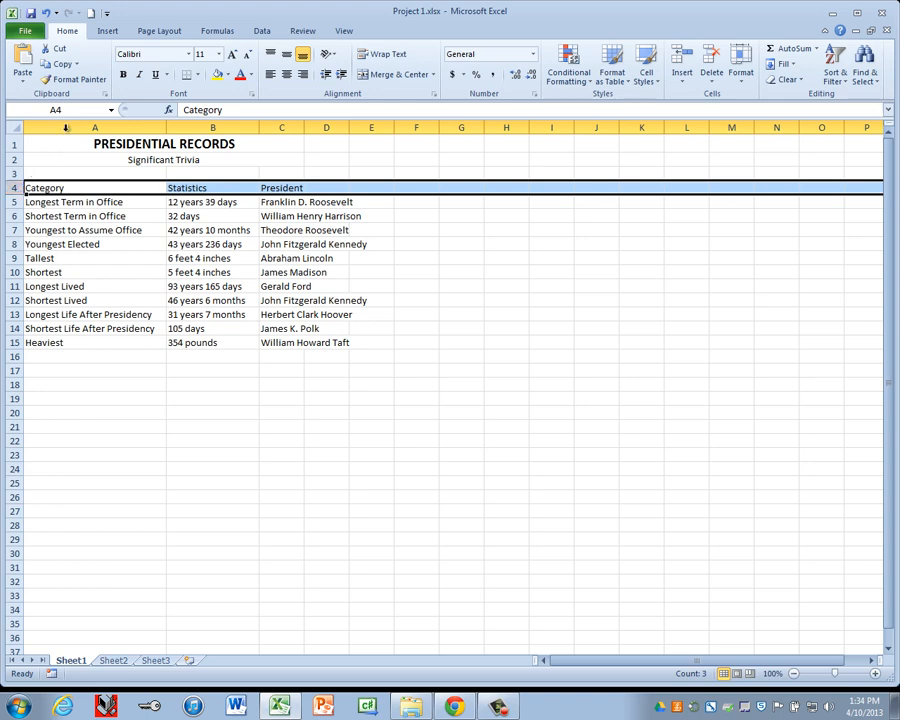
click(156, 76)
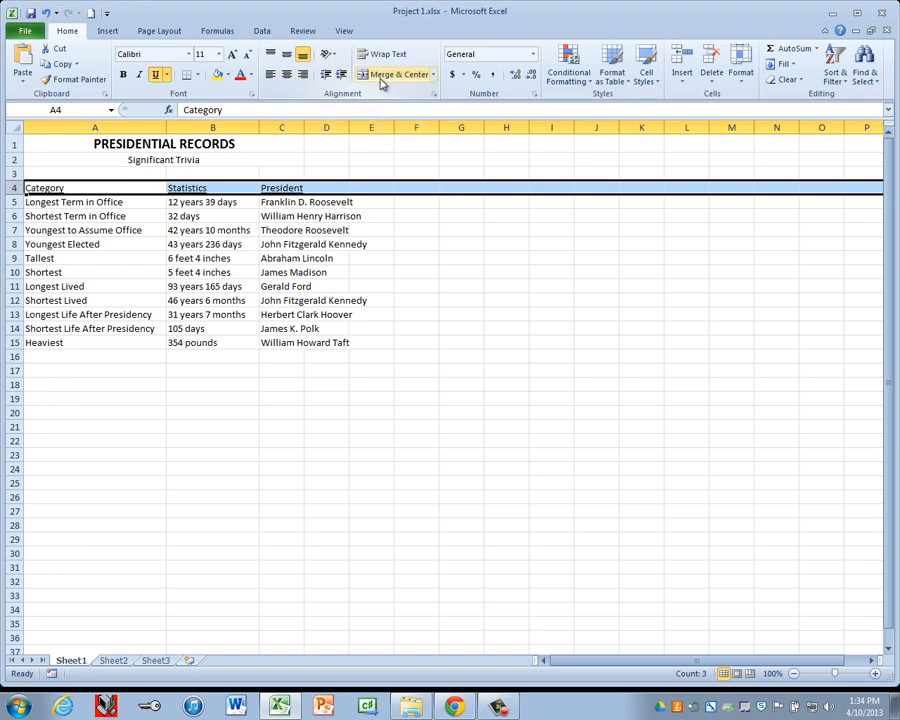
click(287, 75)
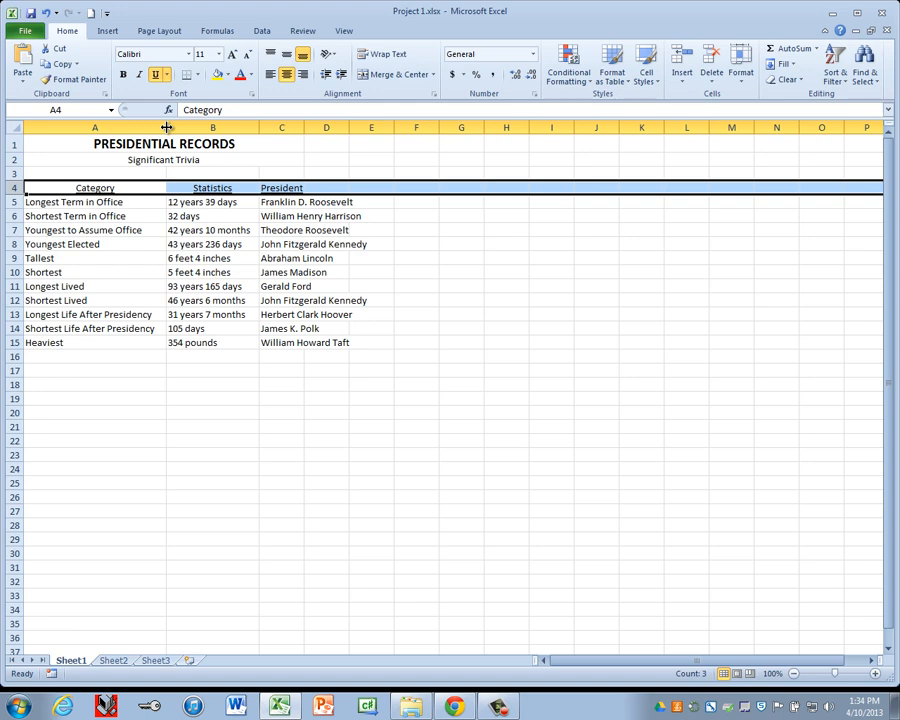
AutoFit the widths of columns A, B and C to their contents, and select the merged title cell.
double_click(166, 127)
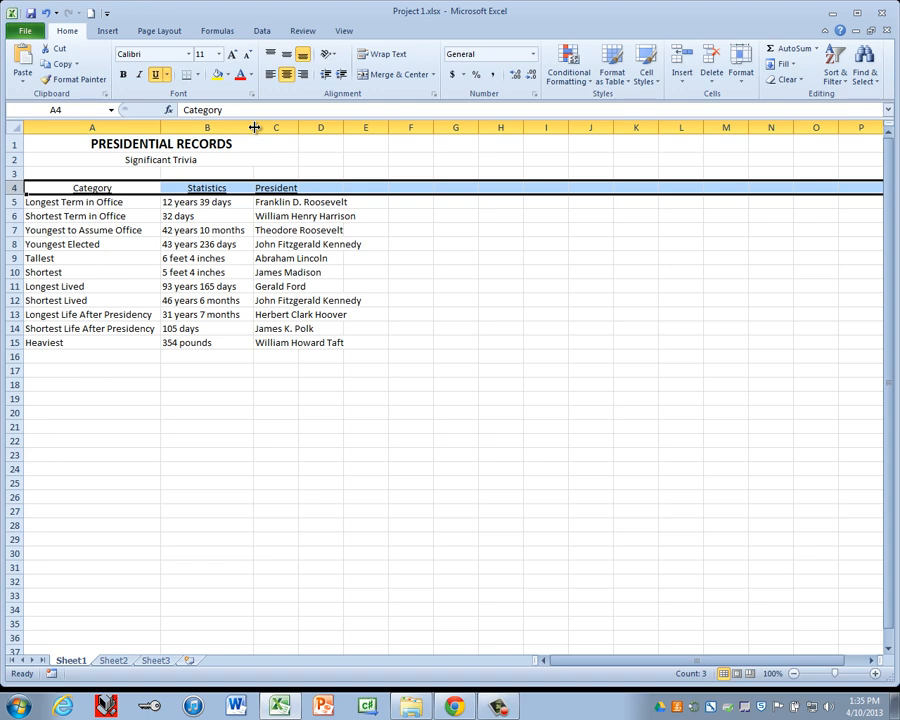
double_click(255, 127)
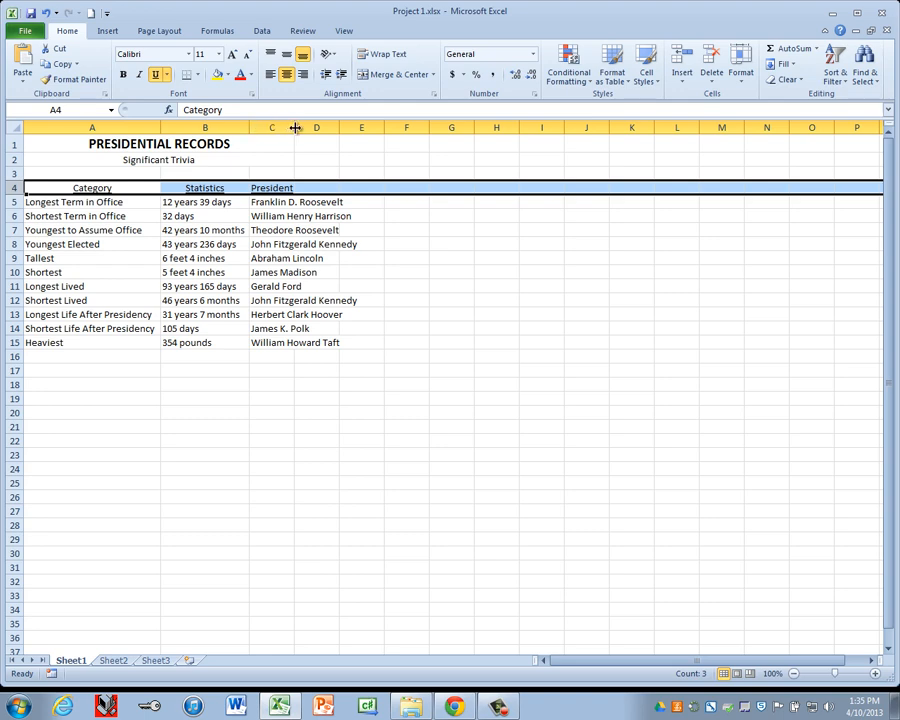
double_click(295, 127)
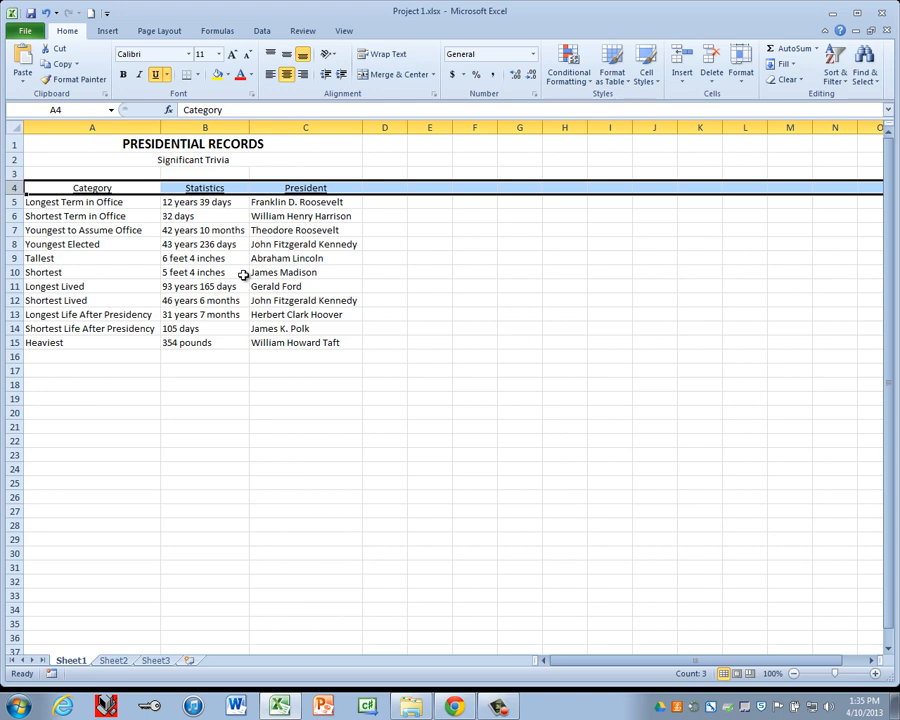
click(89, 147)
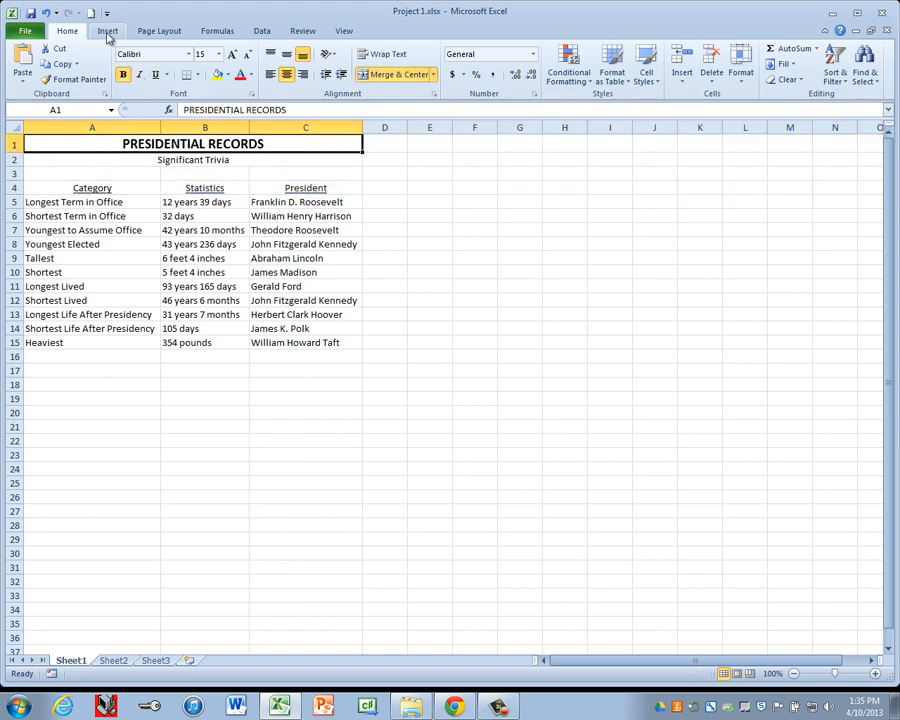
Center the worksheet horizontally and vertically on the printed page, and turn on printing of the gridlines.
click(164, 33)
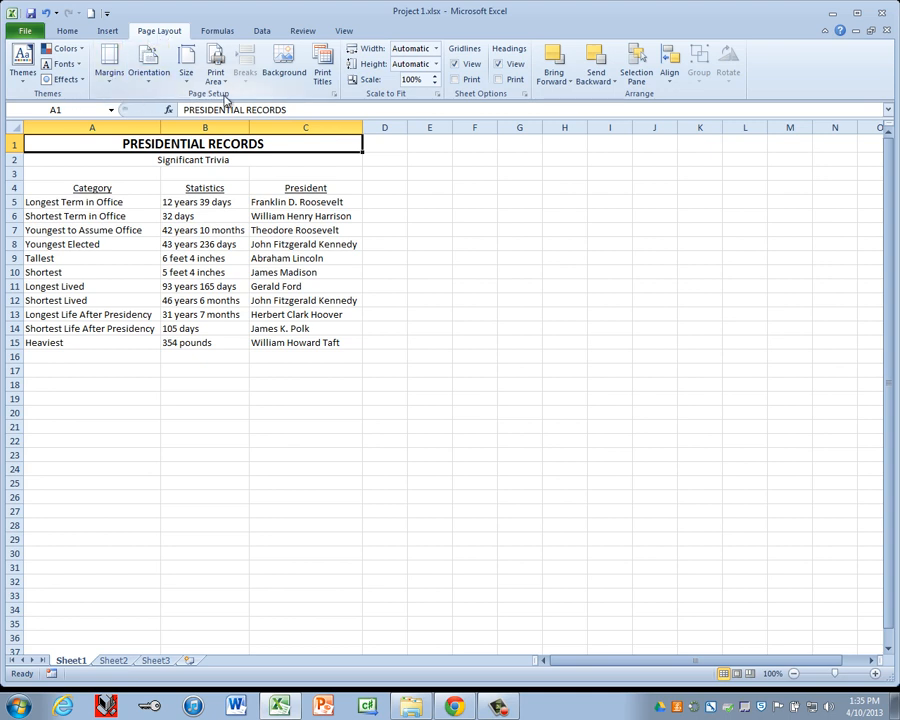
click(335, 94)
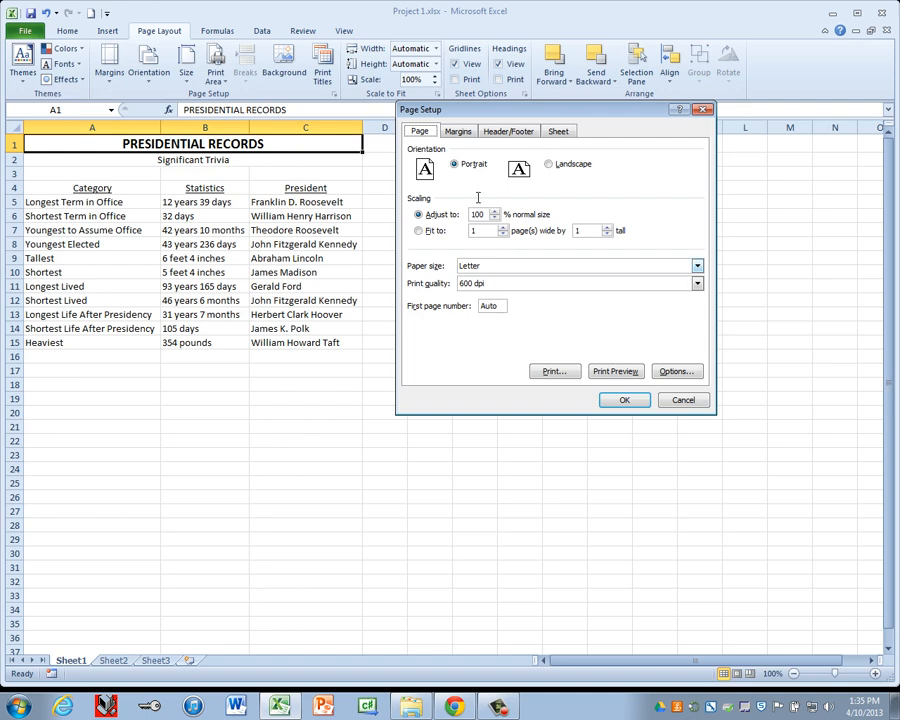
click(460, 134)
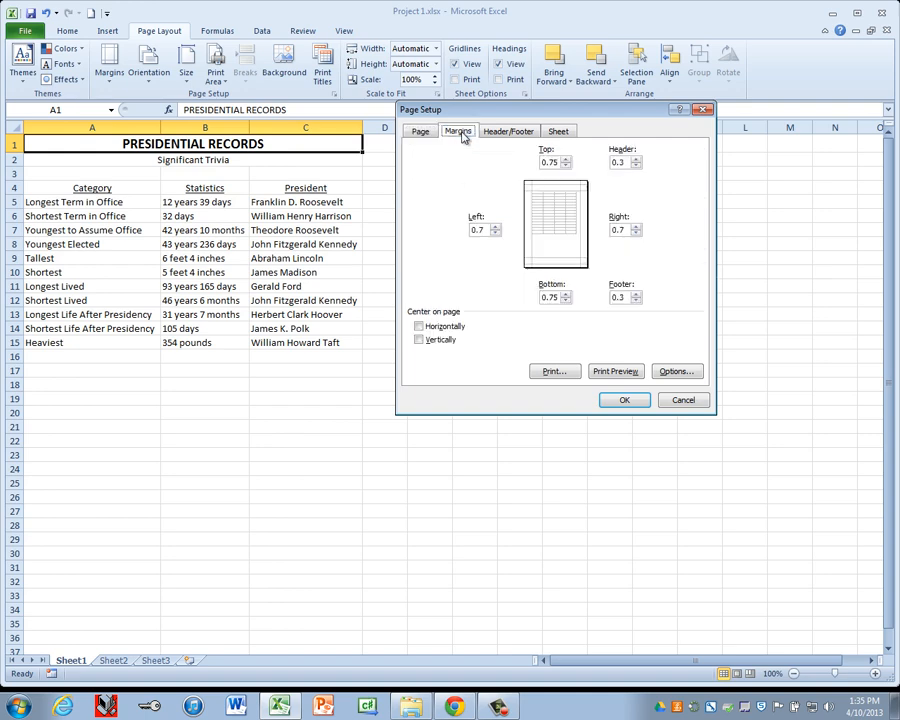
click(426, 328)
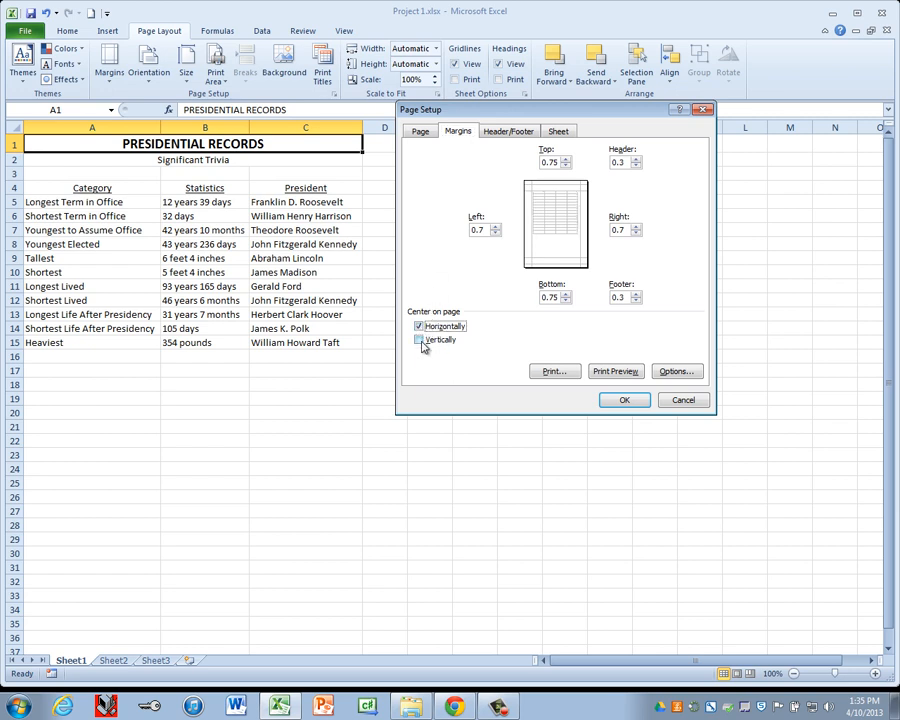
click(421, 342)
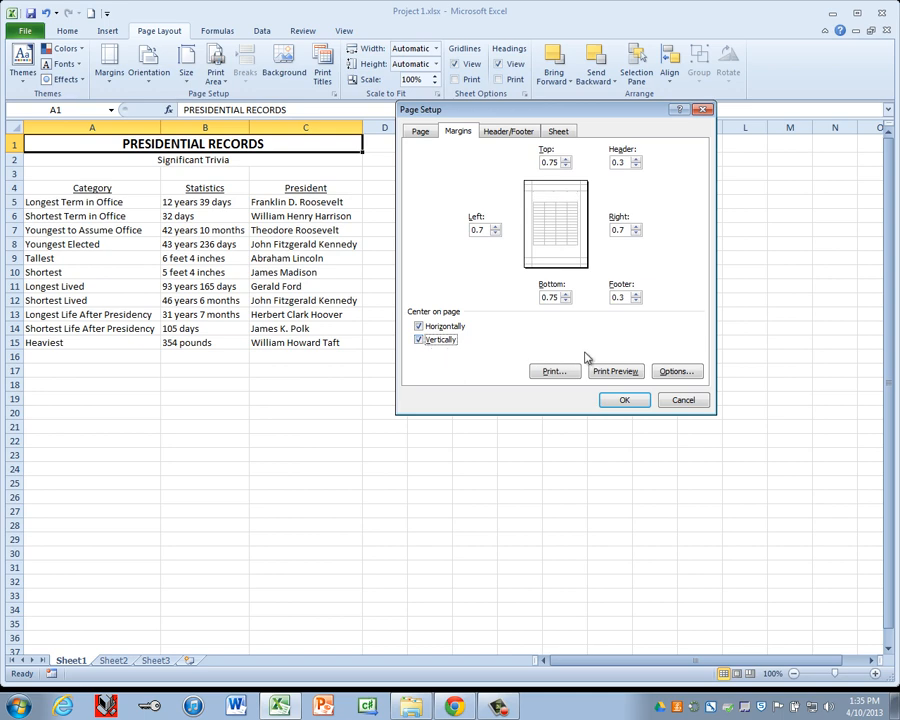
click(624, 400)
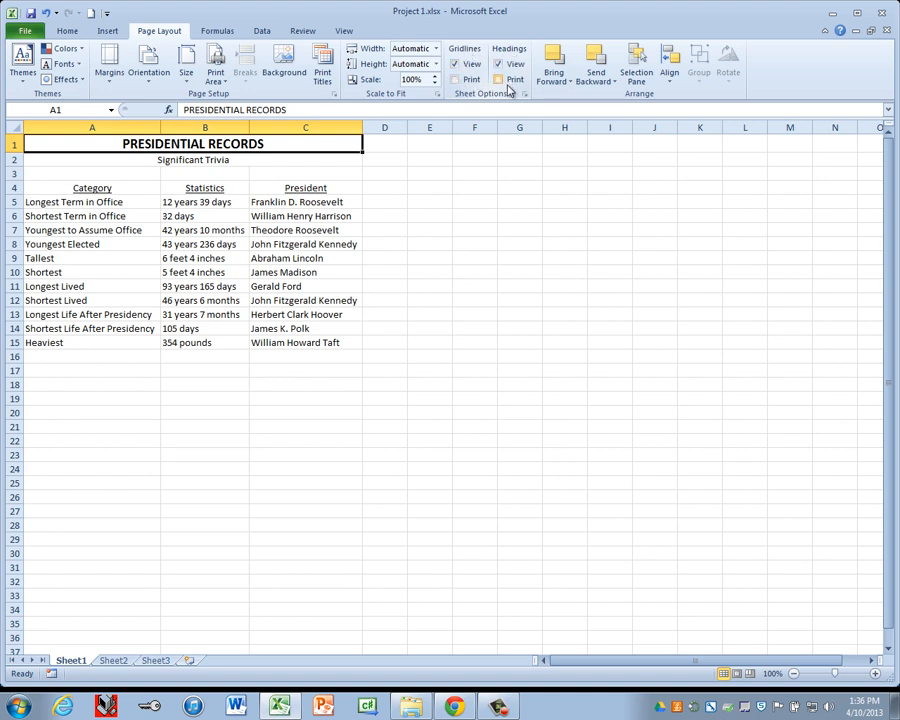
click(455, 80)
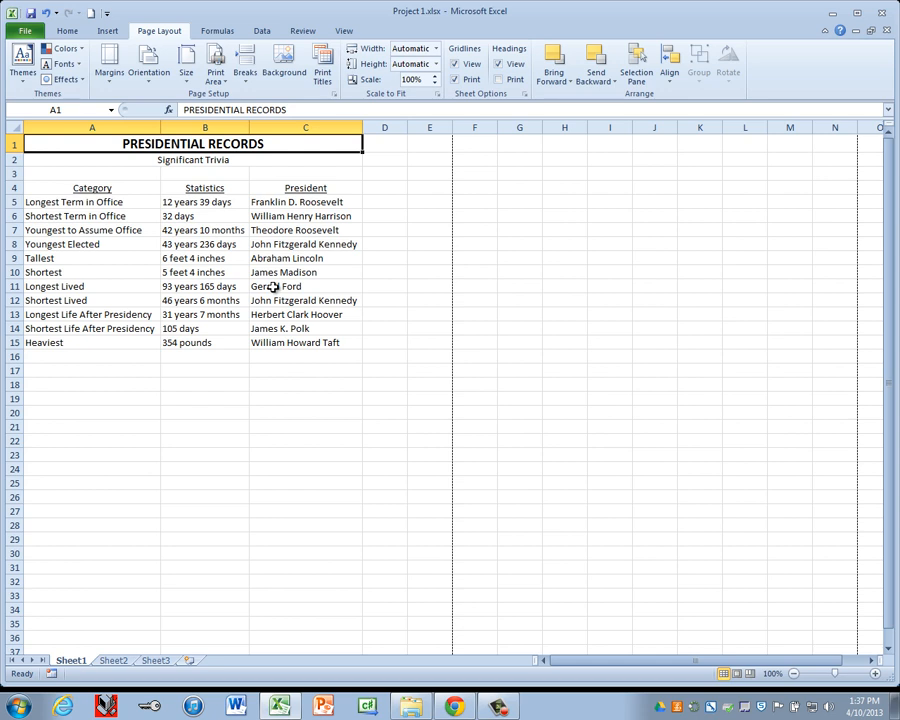
Add a page header with Student Name in the left section, A1 in the center section and the file name field in the right section.
click(108, 32)
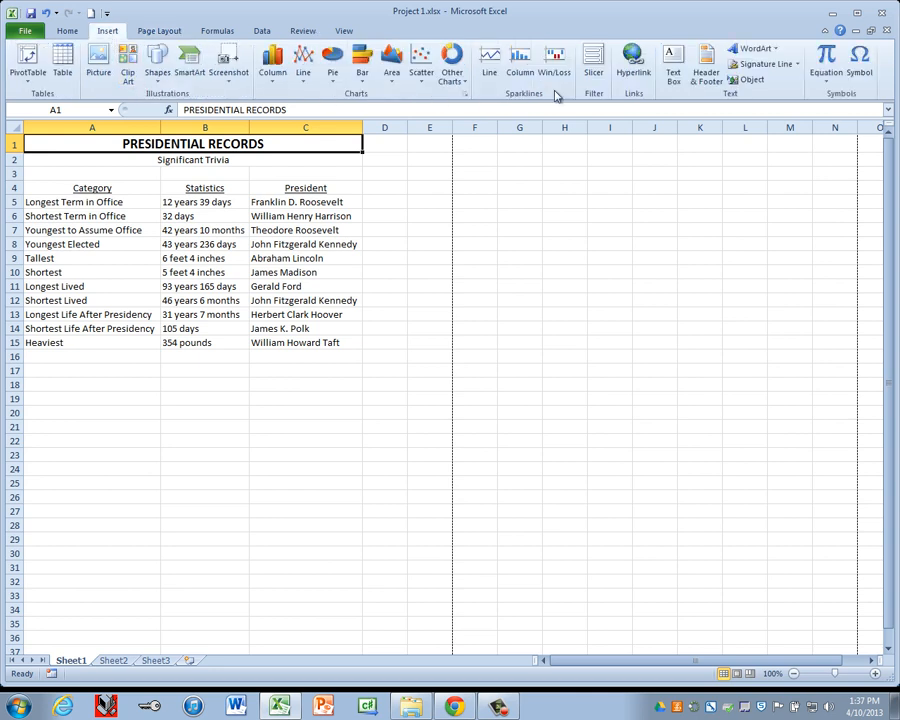
click(706, 70)
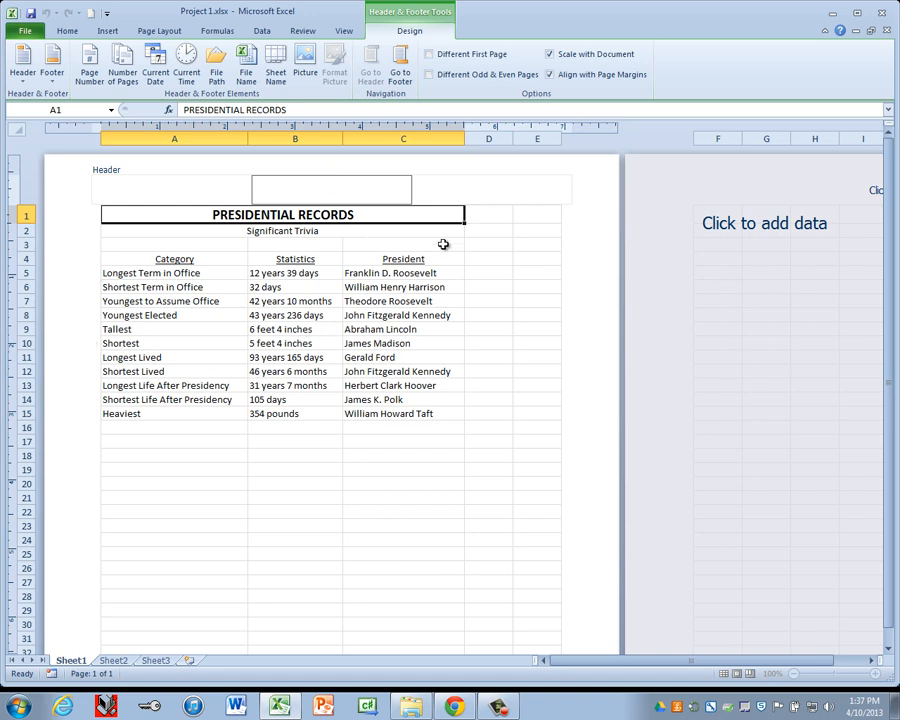
click(163, 189)
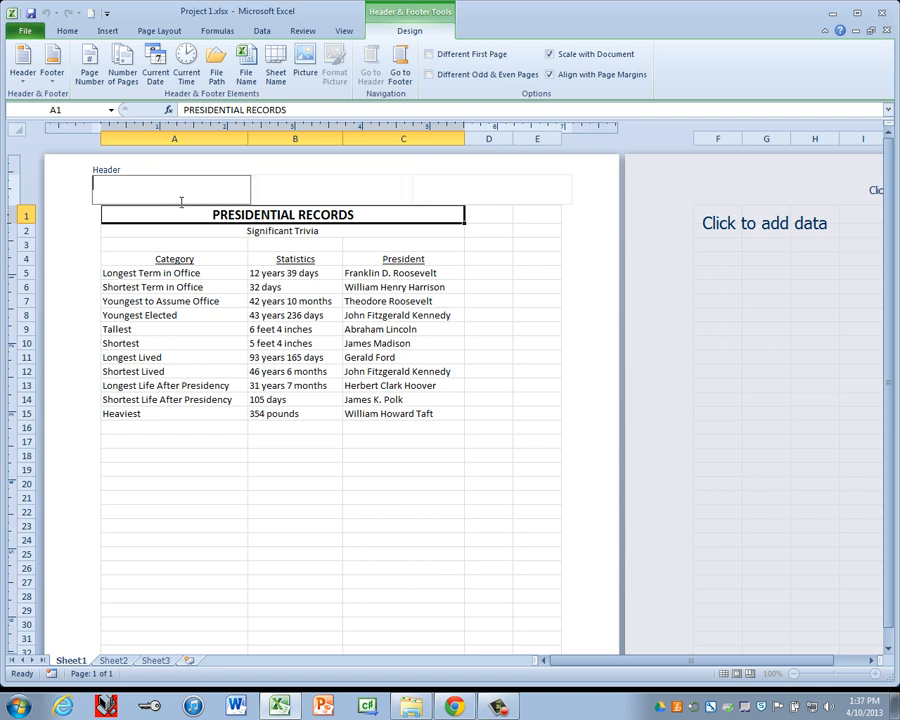
text(Student Name)
click(315, 187)
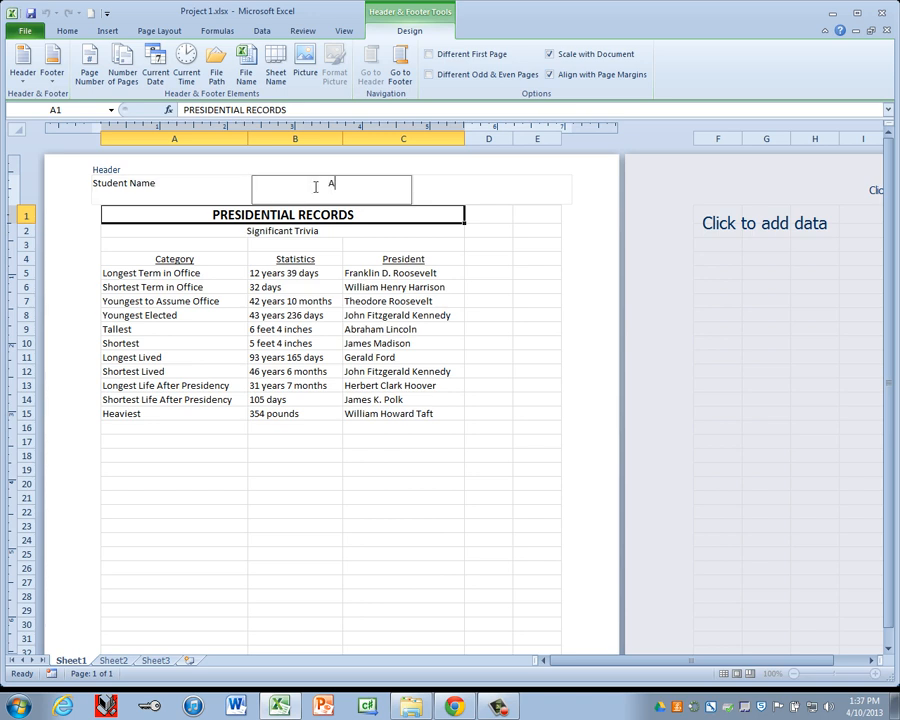
click(533, 190)
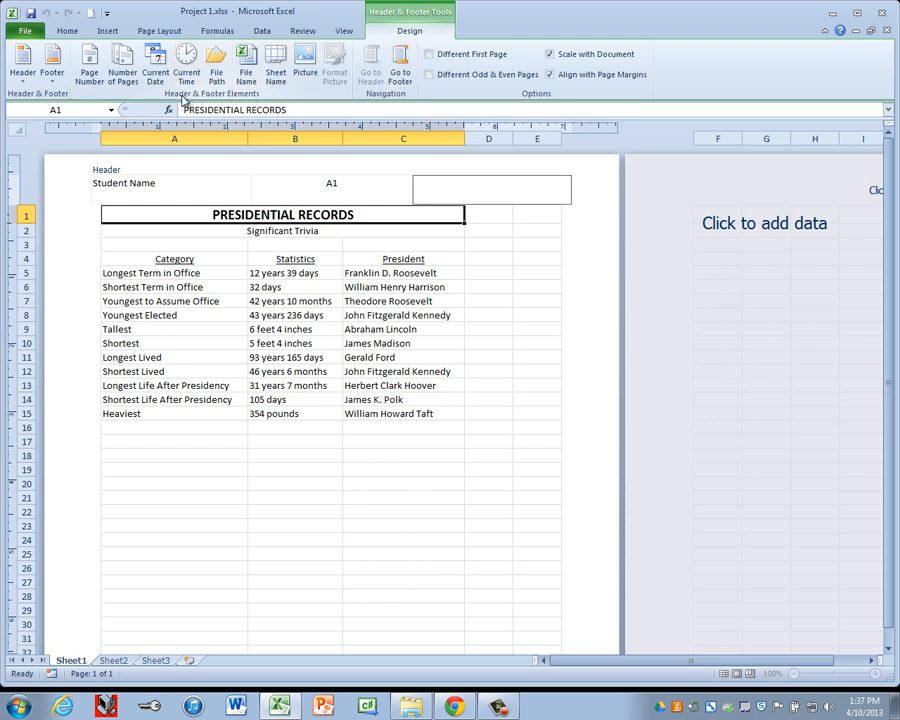
click(245, 80)
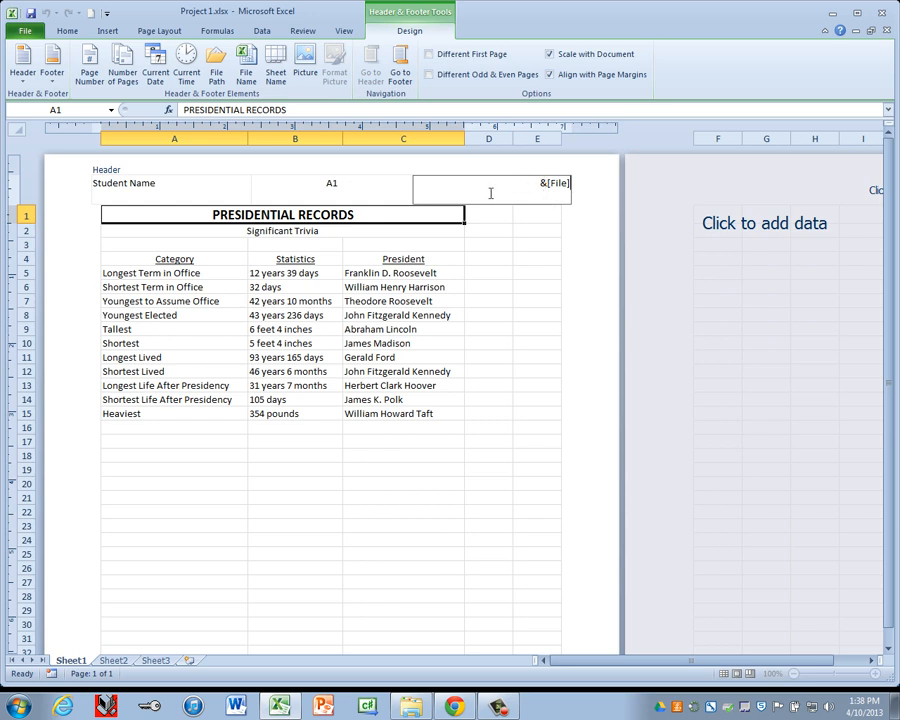
click(151, 247)
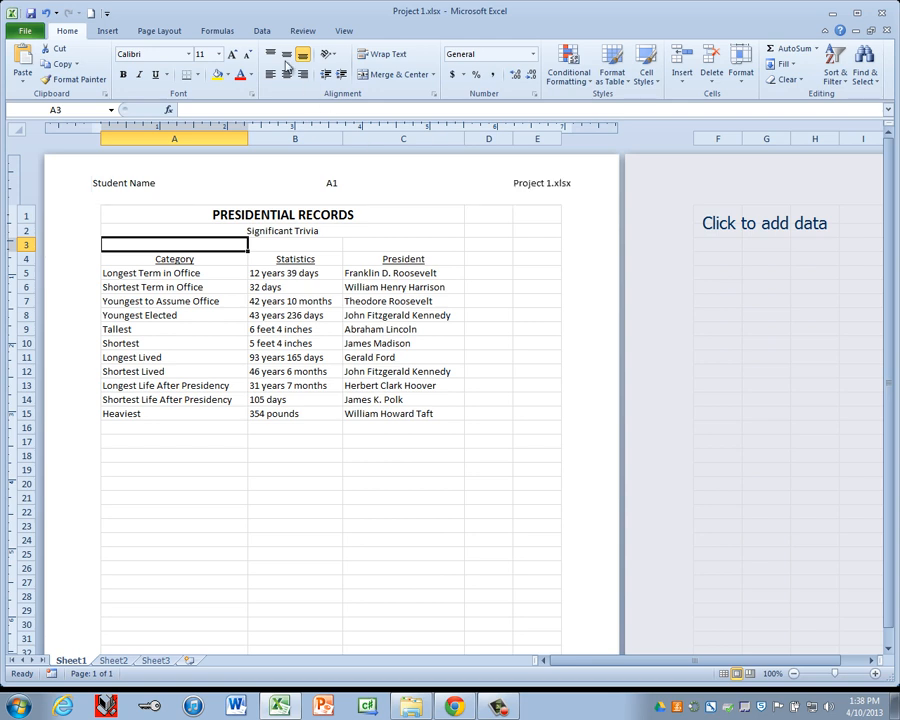
Return the worksheet to Normal view and select cell A1.
click(343, 31)
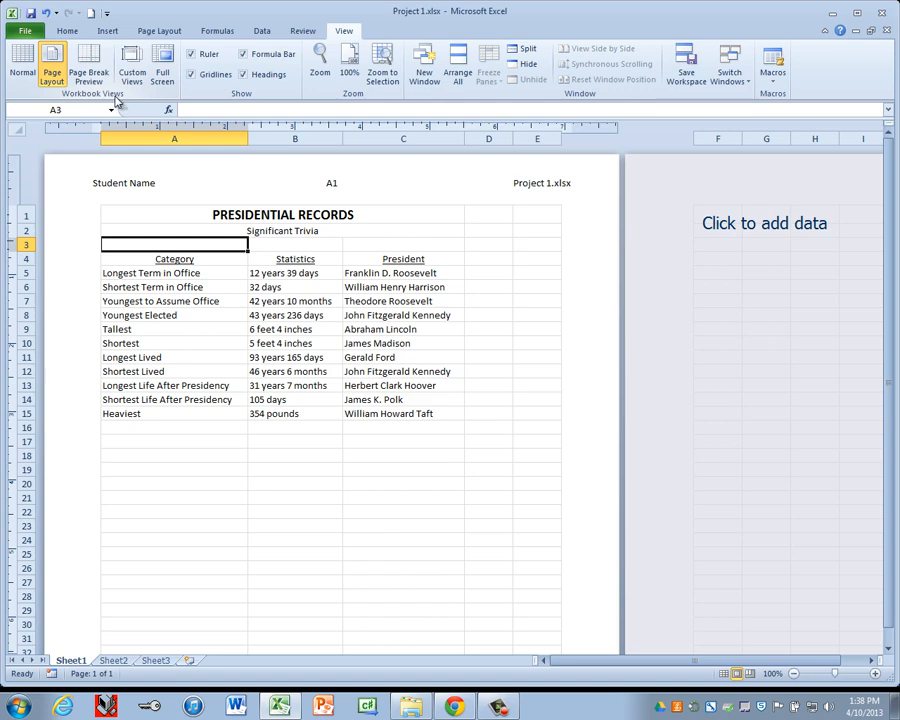
click(20, 66)
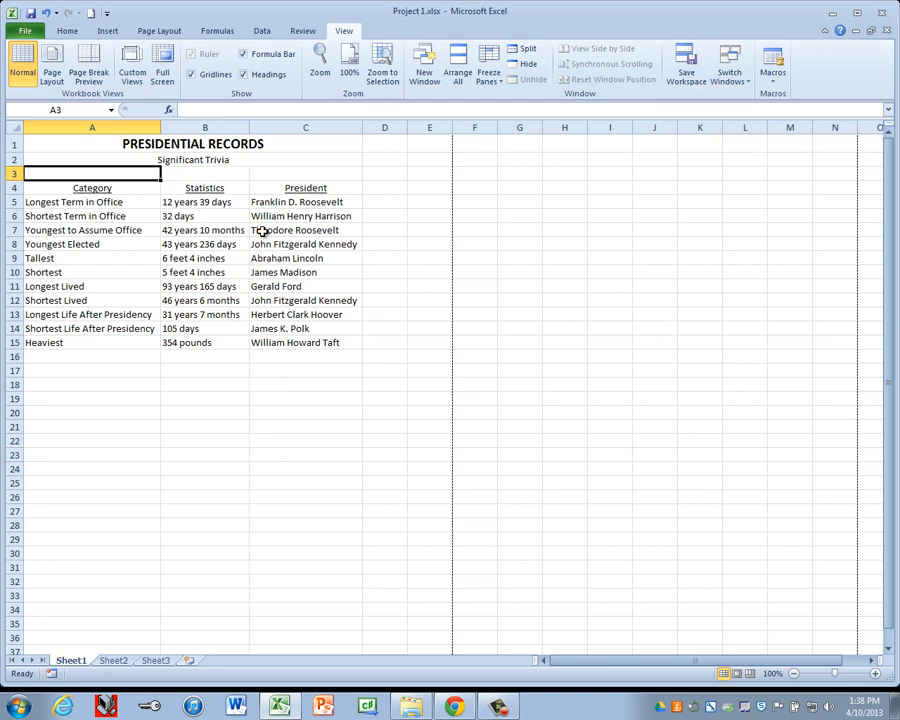
key(ctrl+Home)
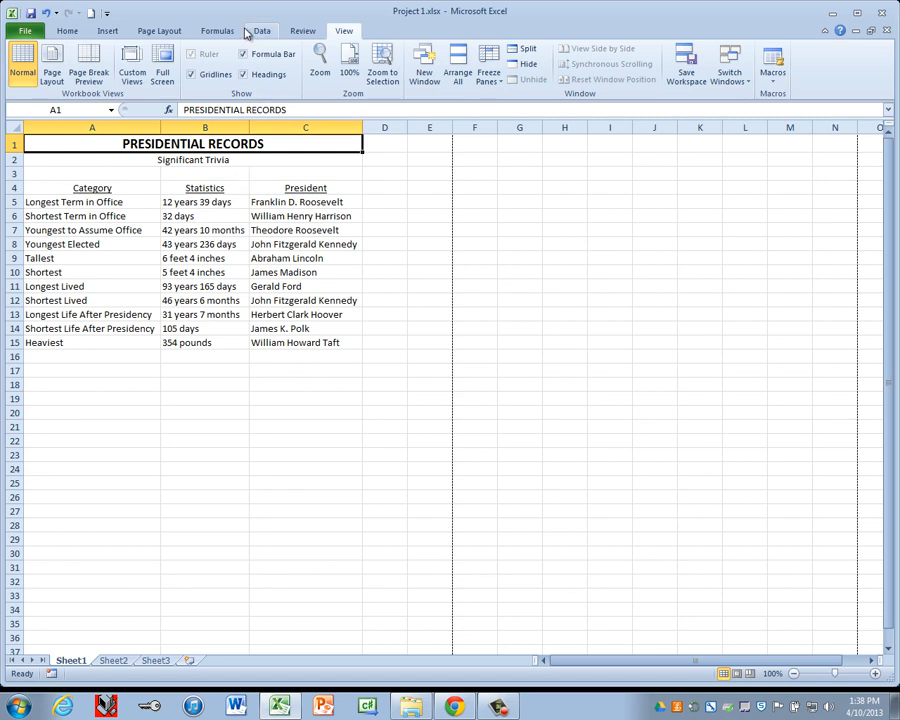
Run a spelling check on the whole worksheet and save the workbook.
click(303, 33)
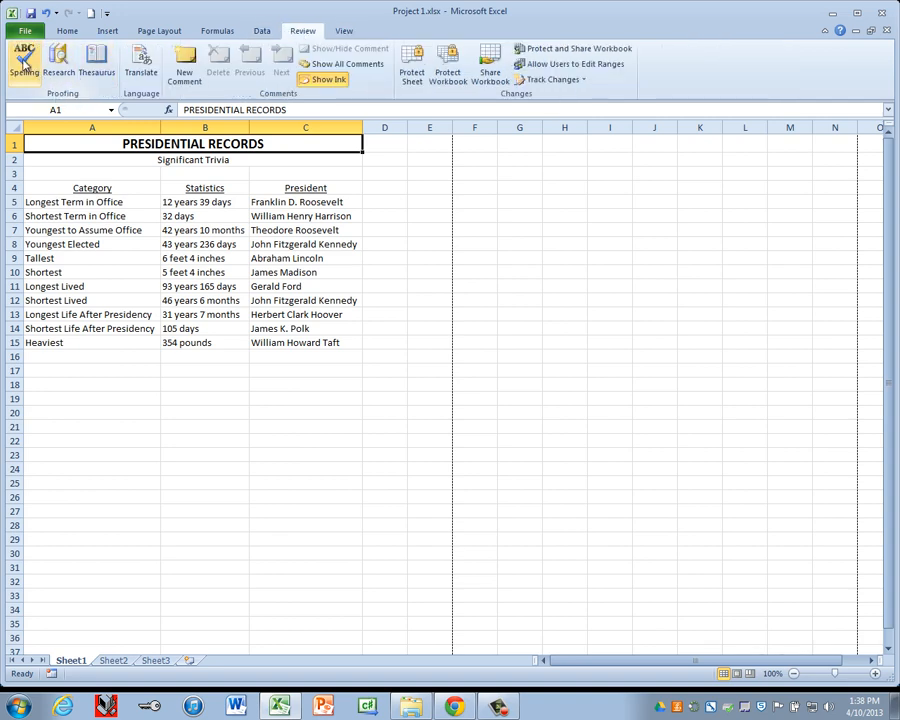
click(25, 68)
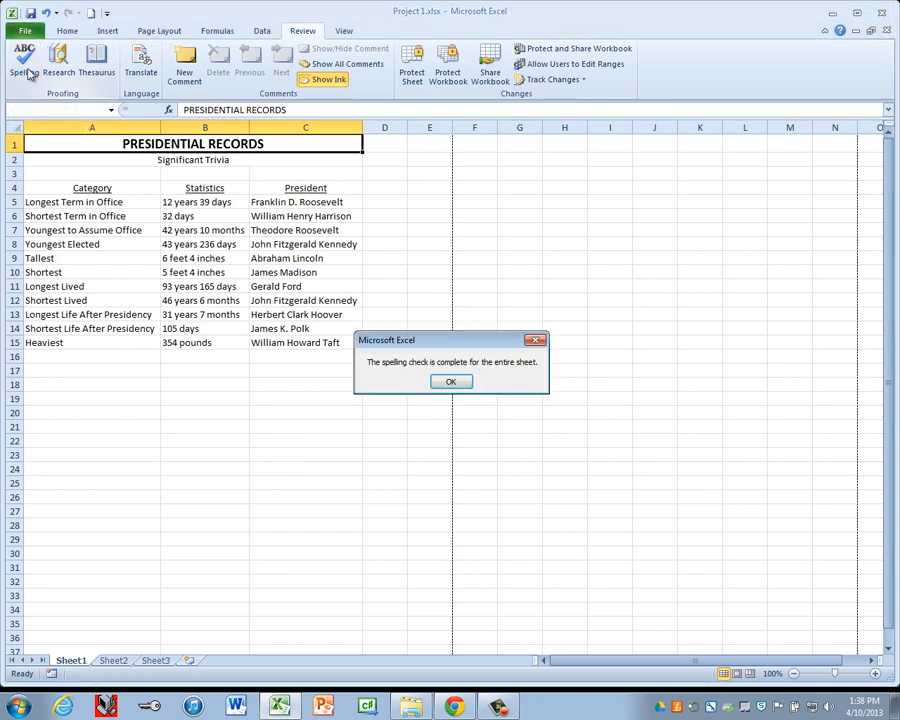
click(451, 383)
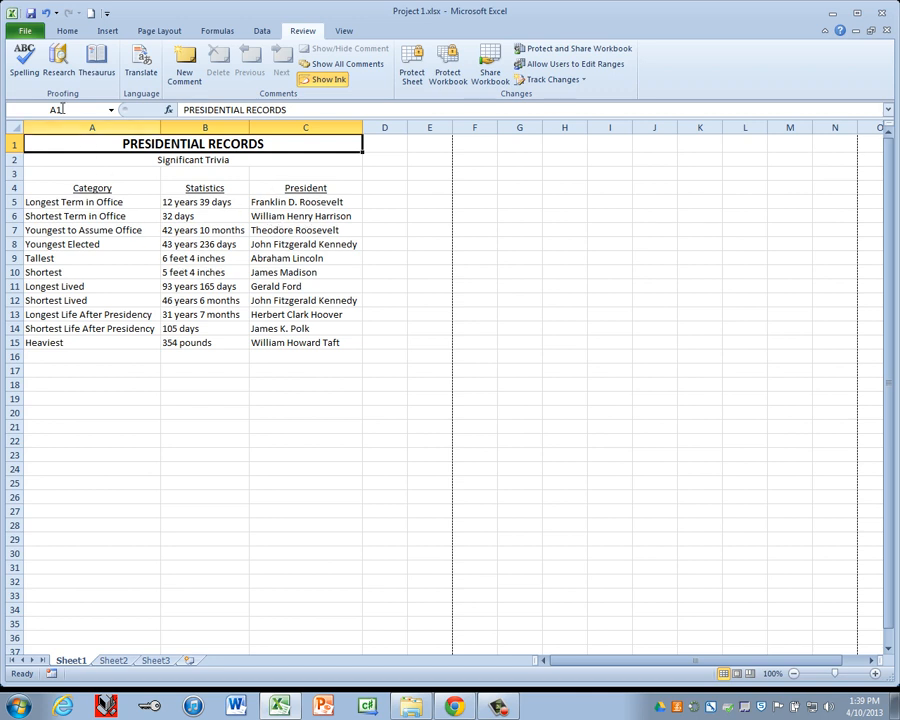
click(31, 14)
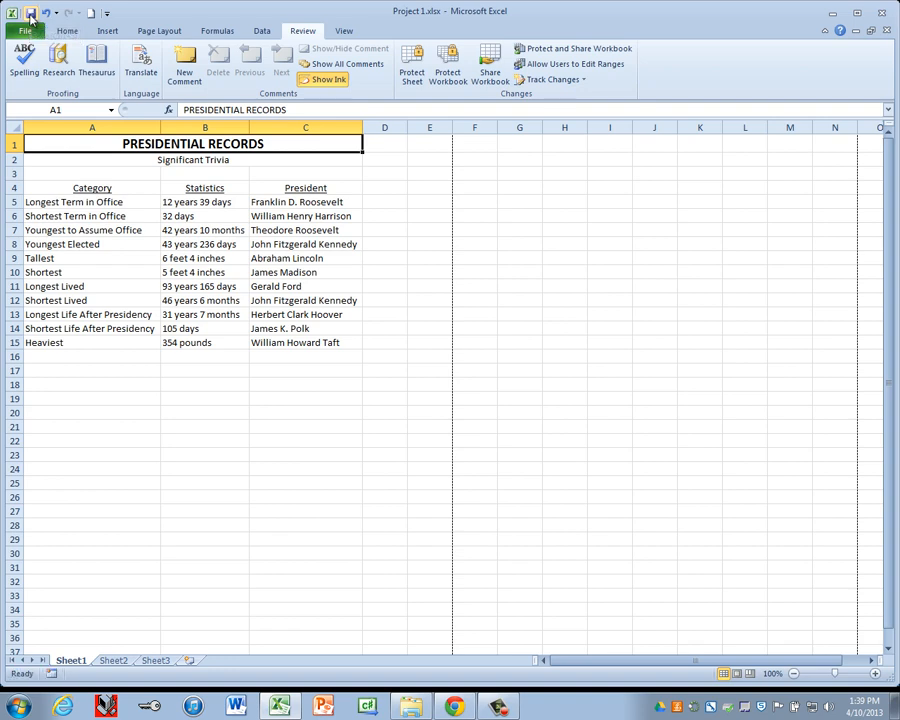
Preview the printed page to check its header, centering and gridlines, and return to the worksheet.
click(25, 34)
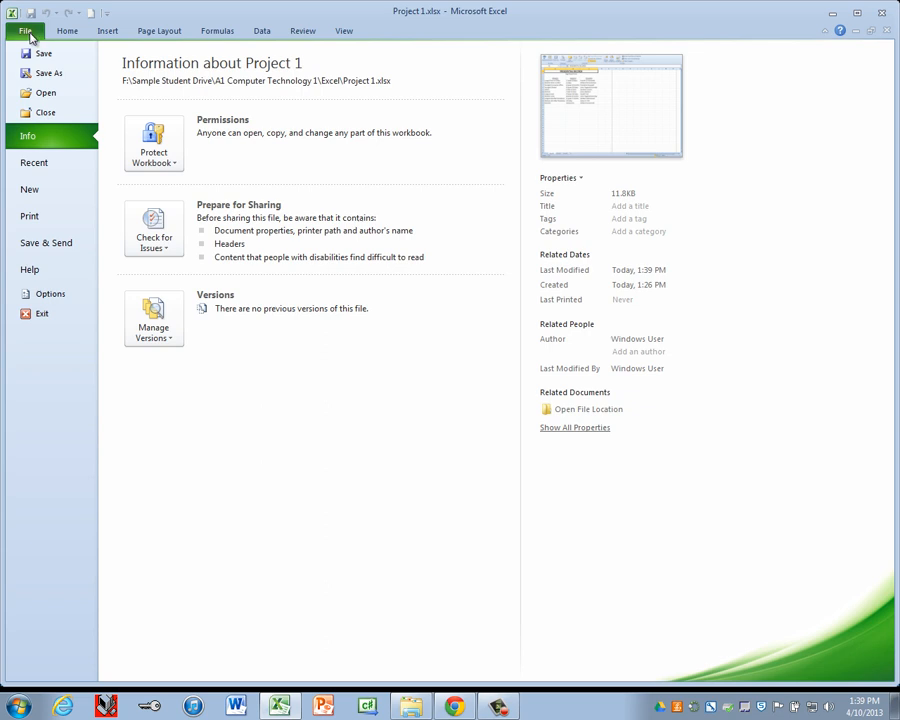
click(36, 221)
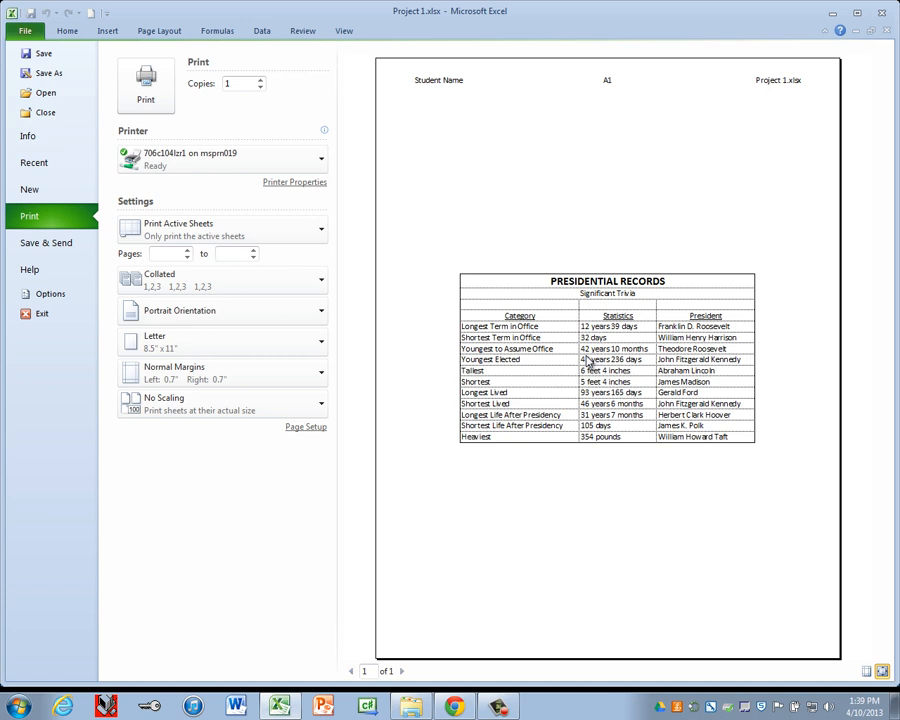
click(72, 32)
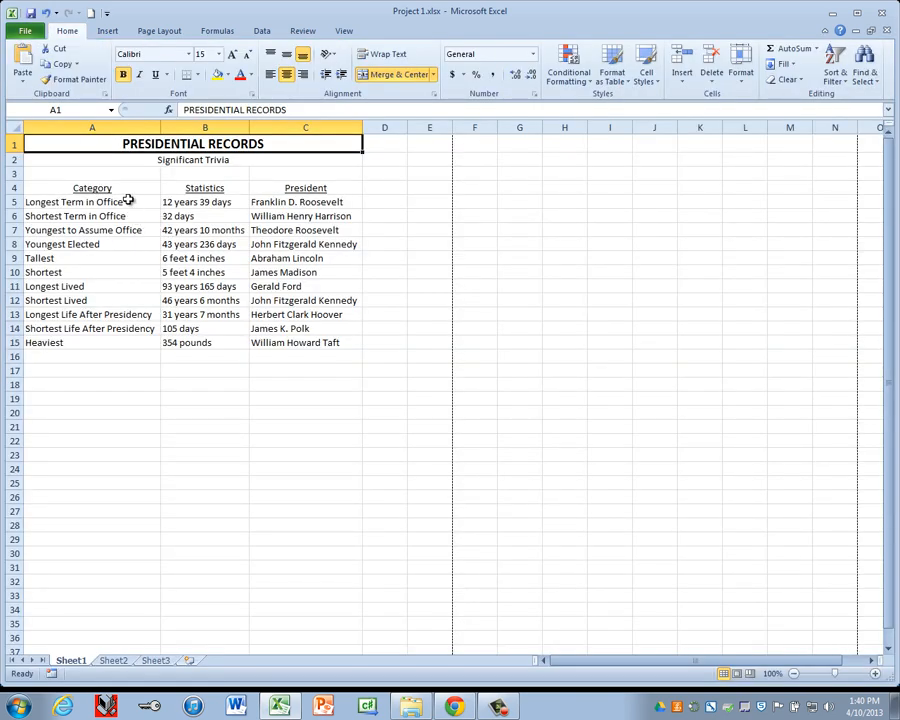
Publish the workbook as Project 1.pdf in the Excel folder, and close the PDF that opens.
click(25, 33)
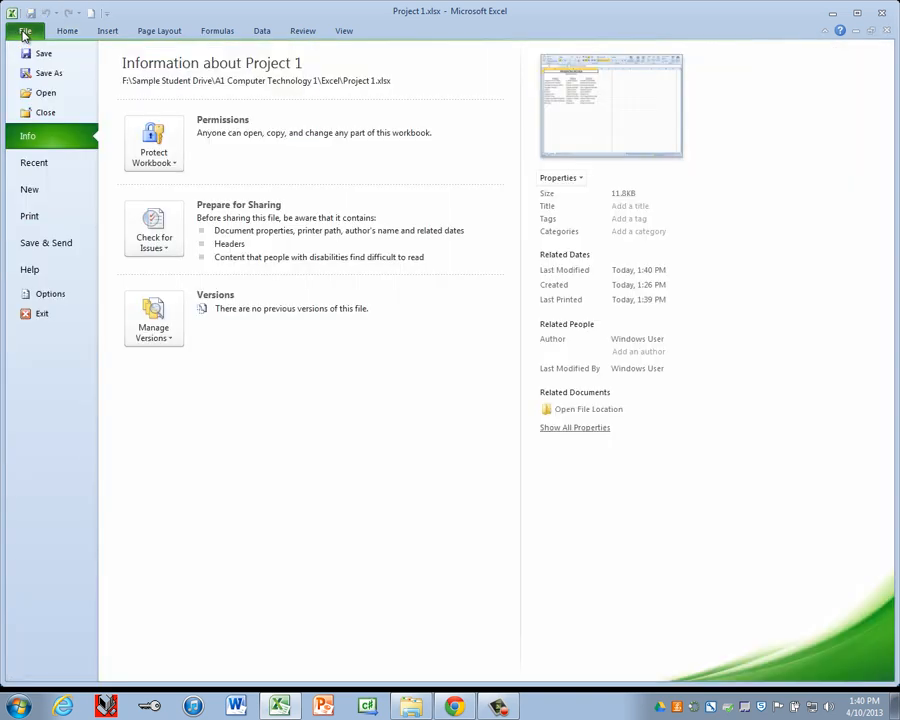
click(33, 246)
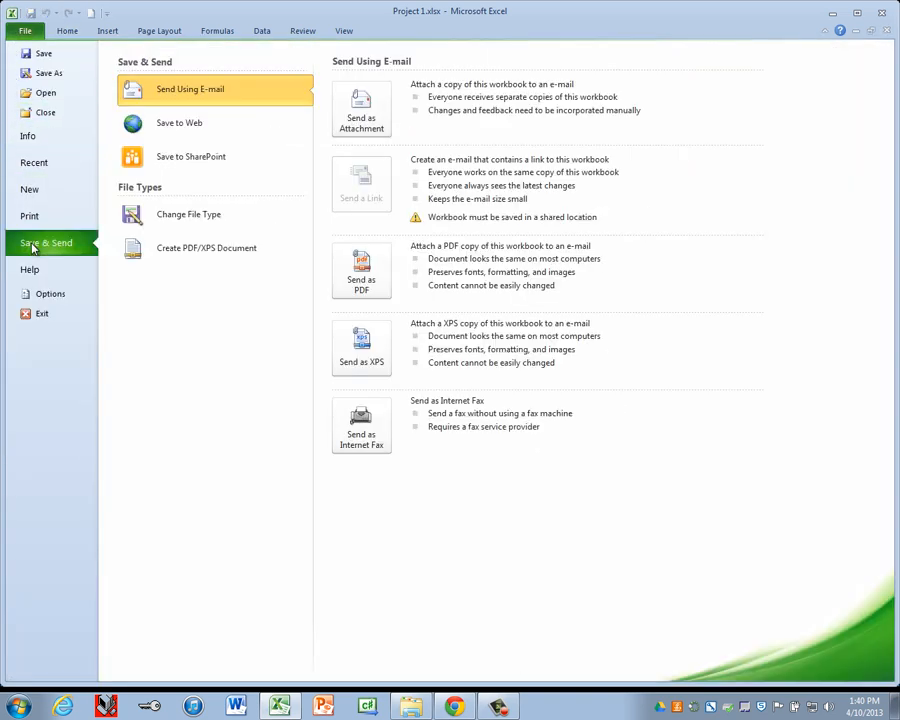
click(224, 256)
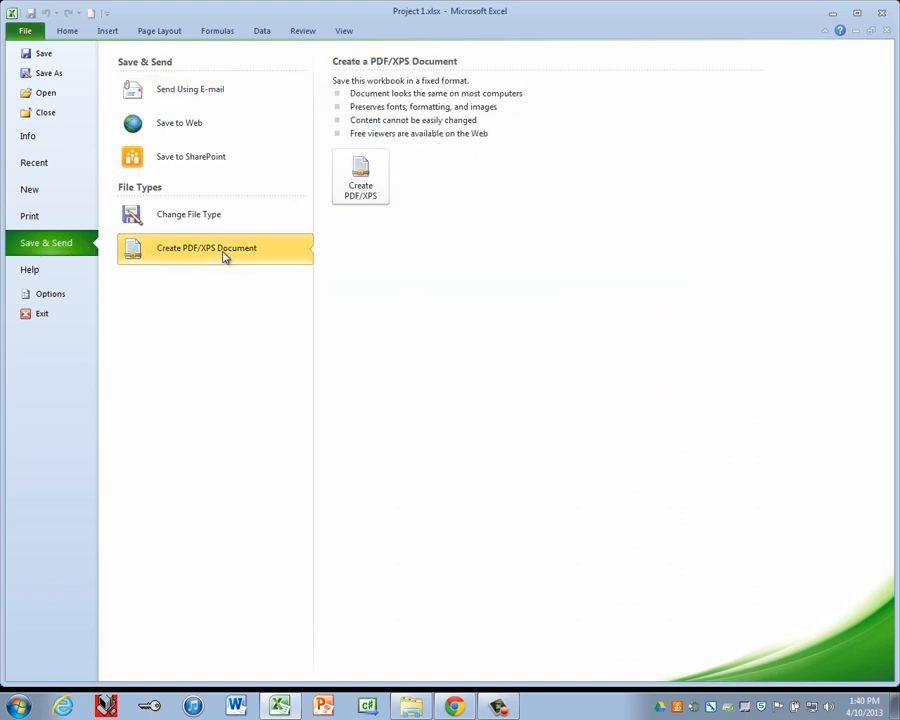
click(362, 193)
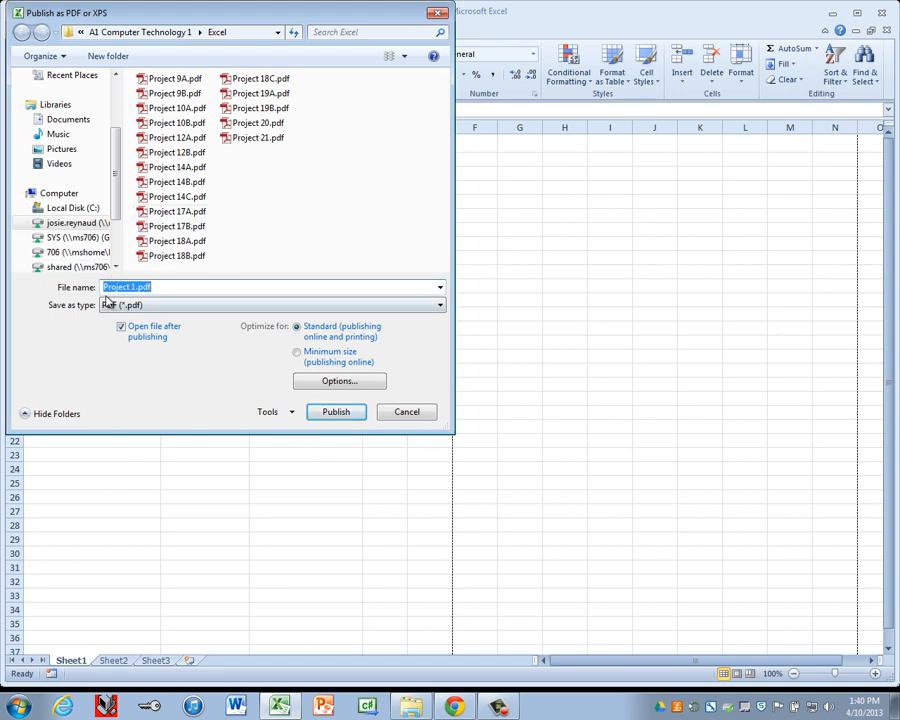
click(336, 413)
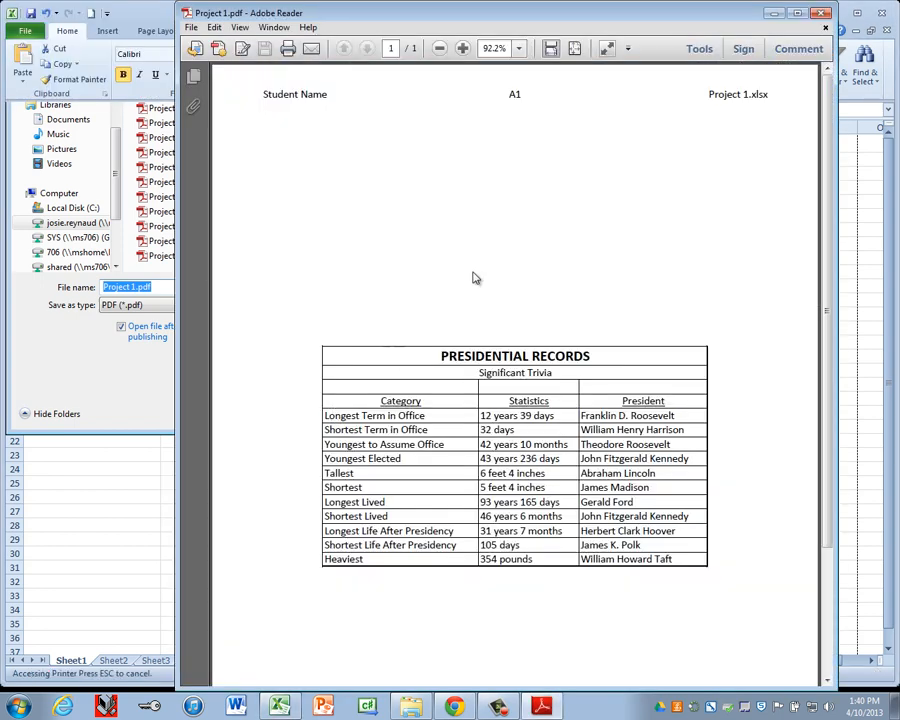
click(826, 18)
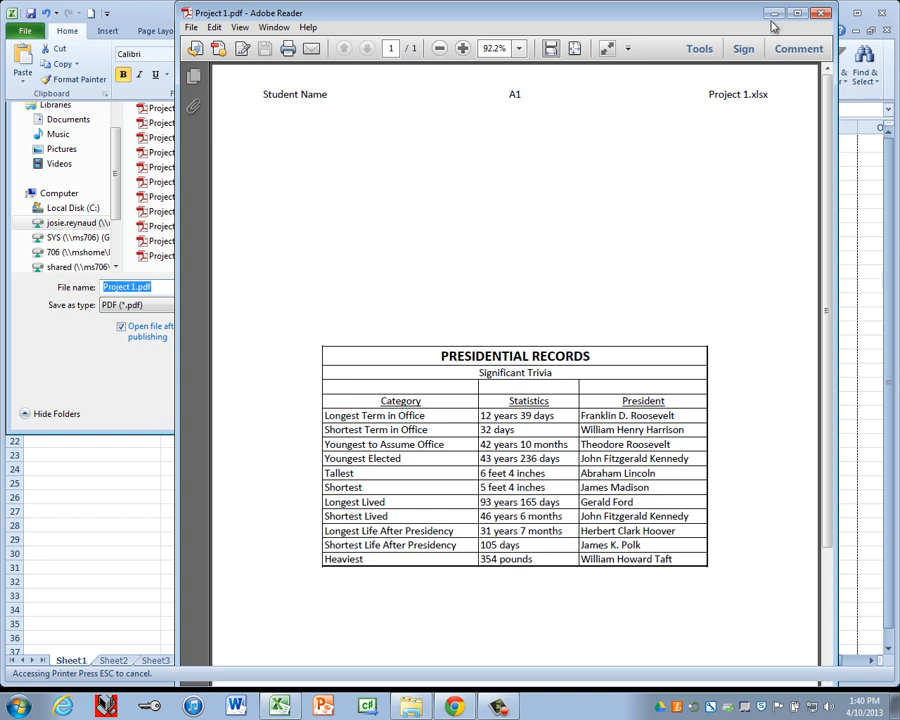